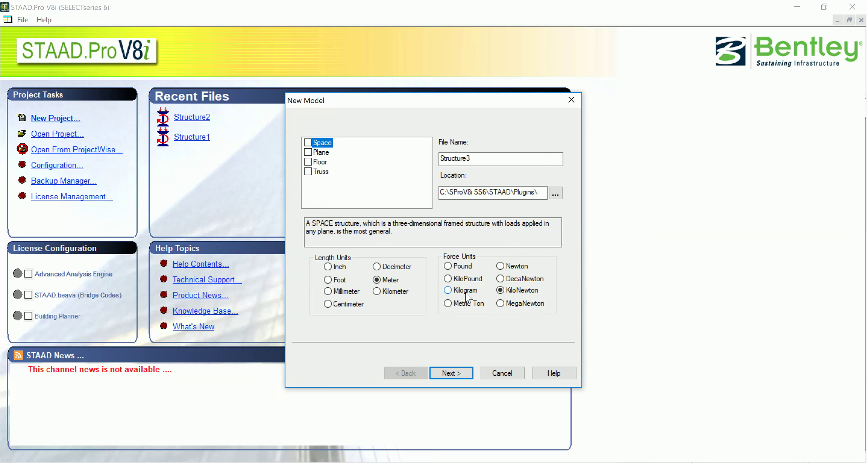
# - Create the Structure3 model with metre and kilonewton units, starting with the Add Beam option
pyautogui.click(458, 373)
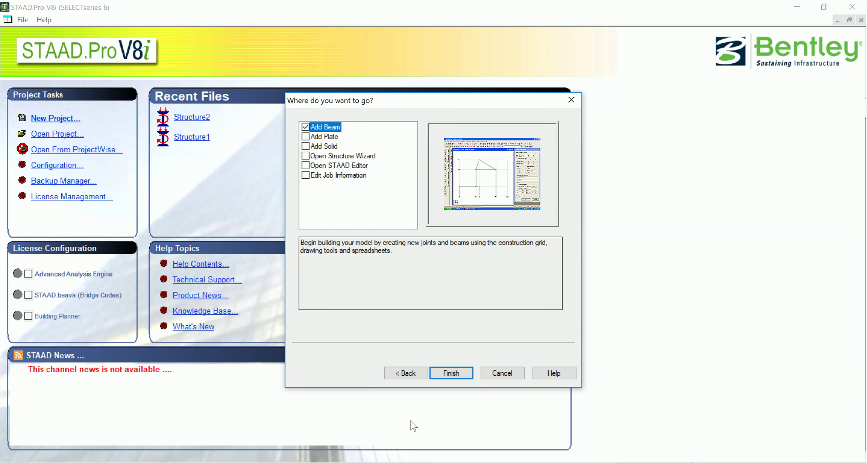
pyautogui.click(441, 375)
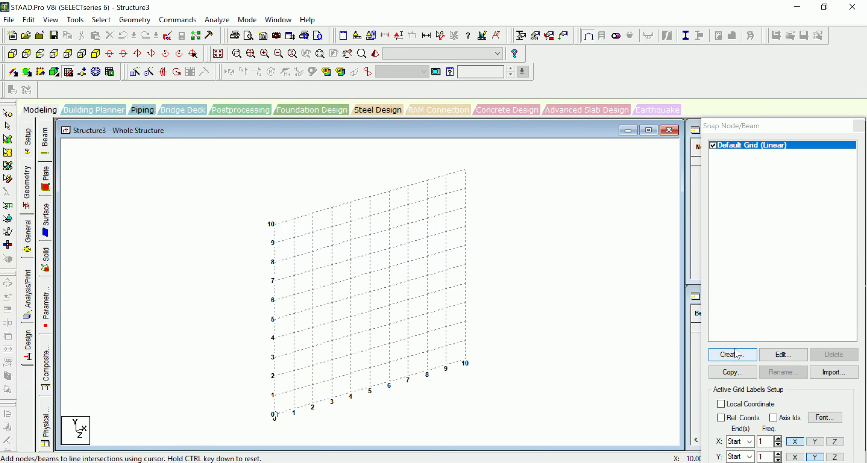
# - Edit the default linear grid so that it lies in the Y-Z plane
pyautogui.click(785, 357)
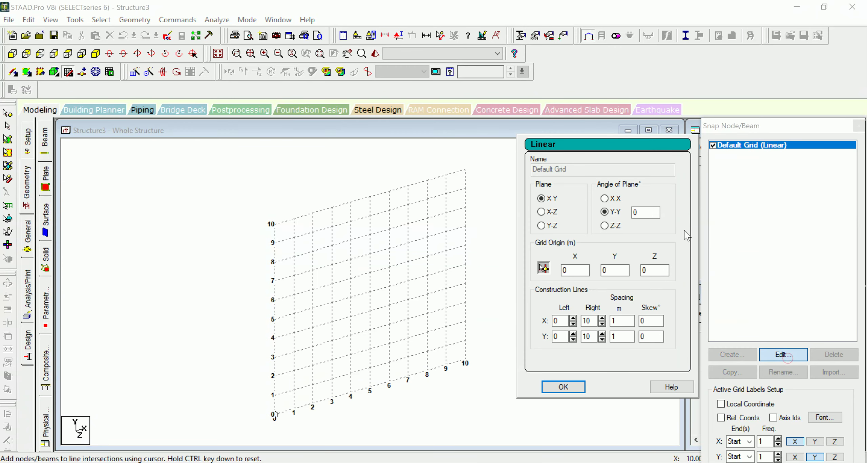
pyautogui.click(541, 226)
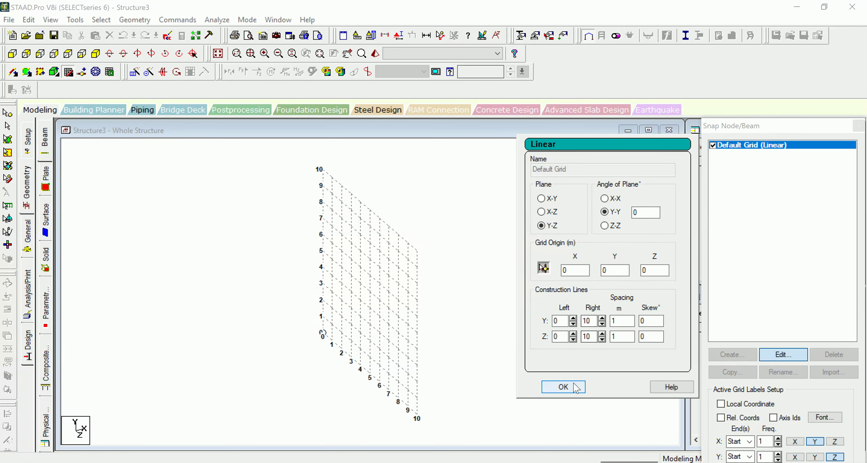
pyautogui.click(563, 388)
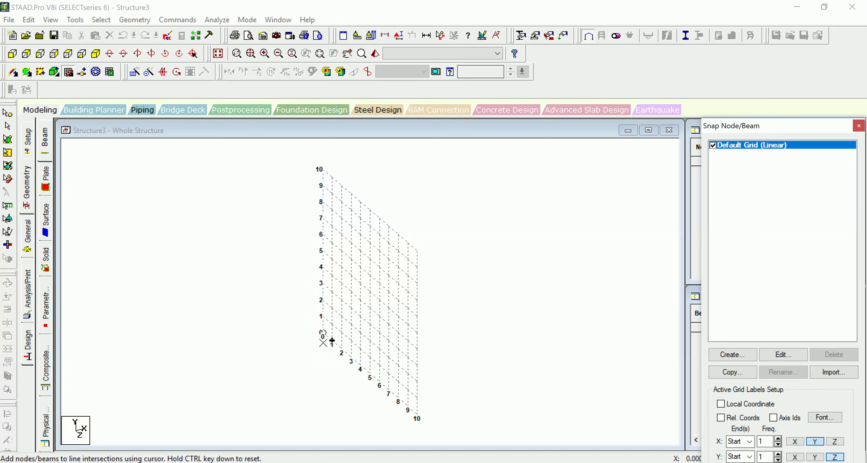
# - Draw a closed 5 m by 5 m beam frame starting at the grid origin, and hide the default grid
pyautogui.click(323, 334)
pyautogui.click(322, 250)
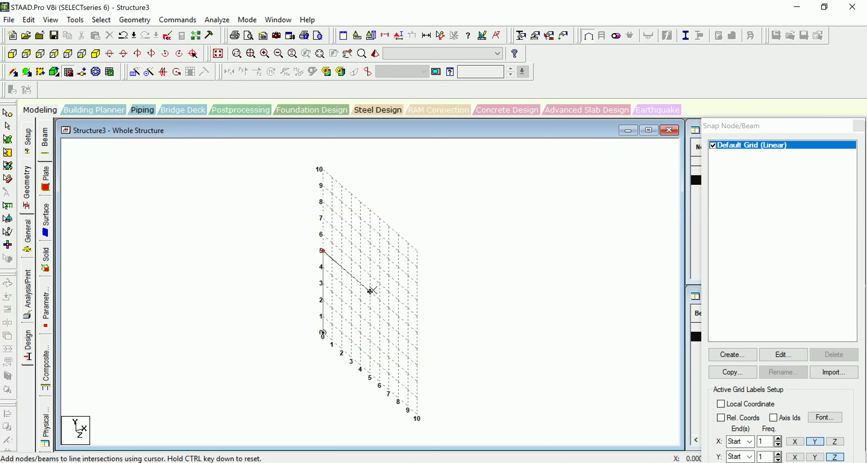
pyautogui.click(370, 291)
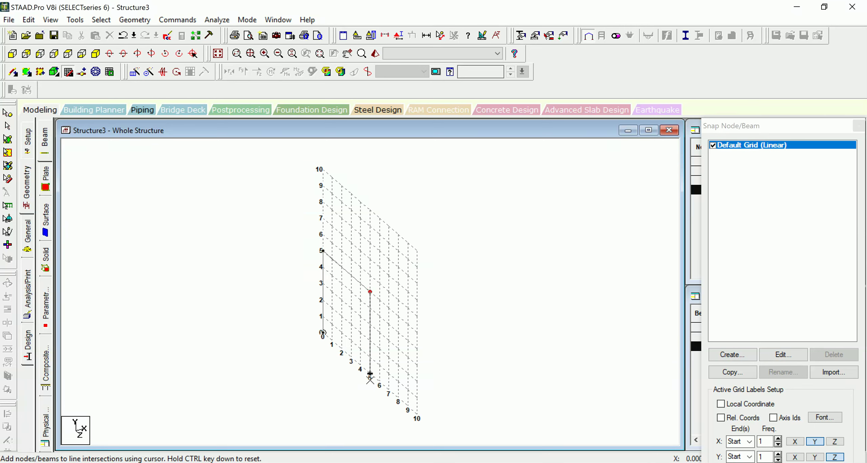
pyautogui.click(370, 374)
pyautogui.click(323, 333)
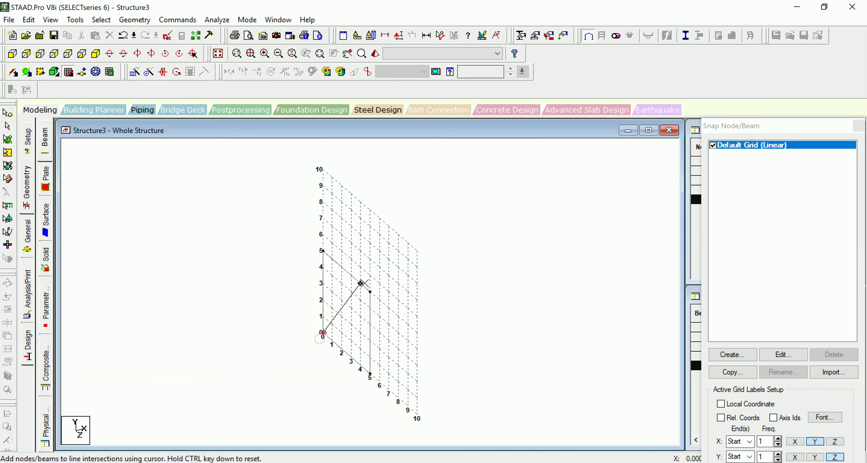
pyautogui.press('Escape')
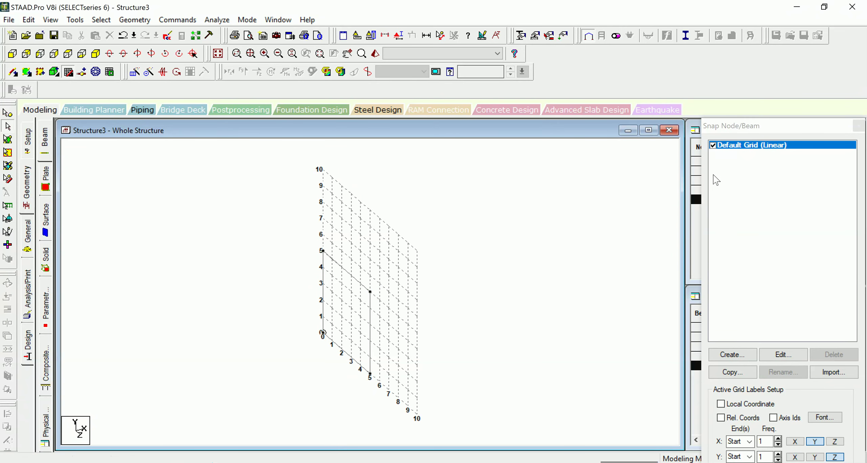
pyautogui.click(713, 146)
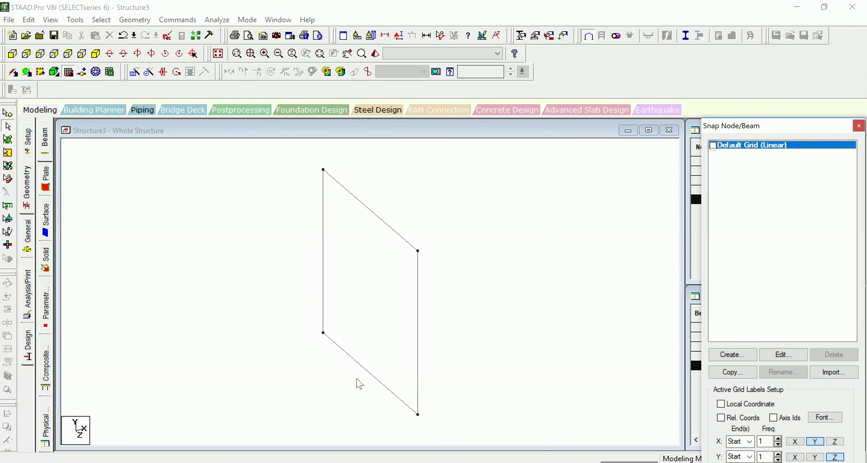
# - Copy the frame's bottom beam 1.5 m in the X direction using Translational Repeat with linked steps
pyautogui.click(362, 367)
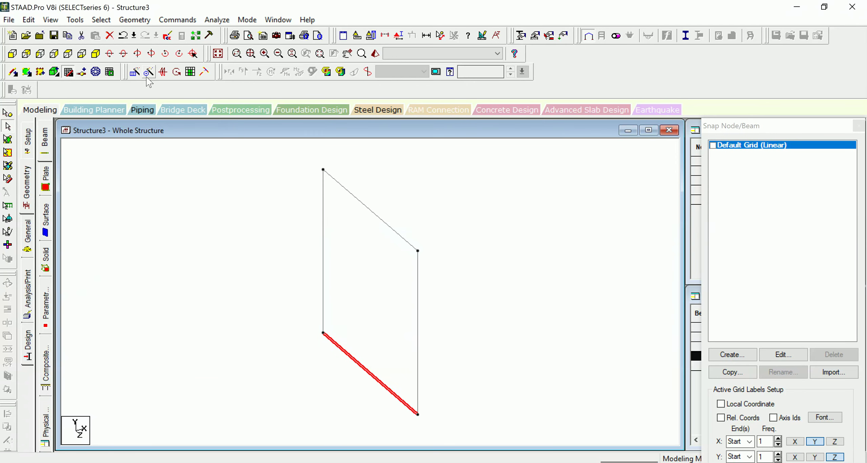
pyautogui.click(135, 73)
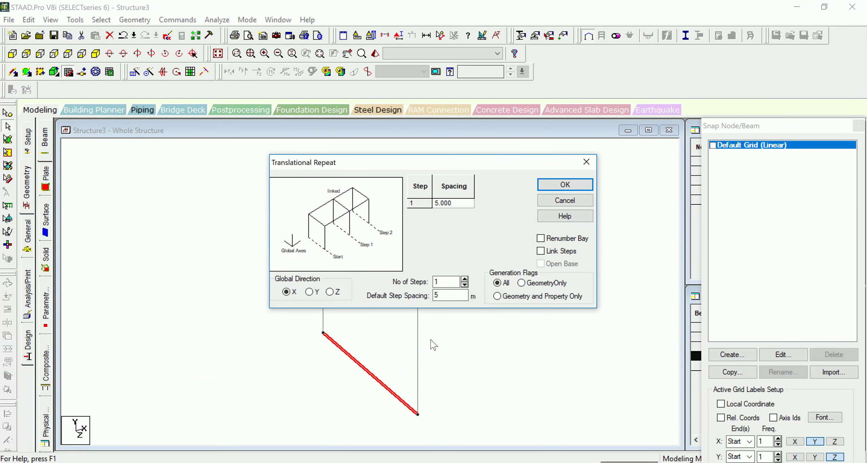
pyautogui.doubleClick(450, 294)
pyautogui.write('1.5')
pyautogui.click(541, 251)
pyautogui.click(550, 185)
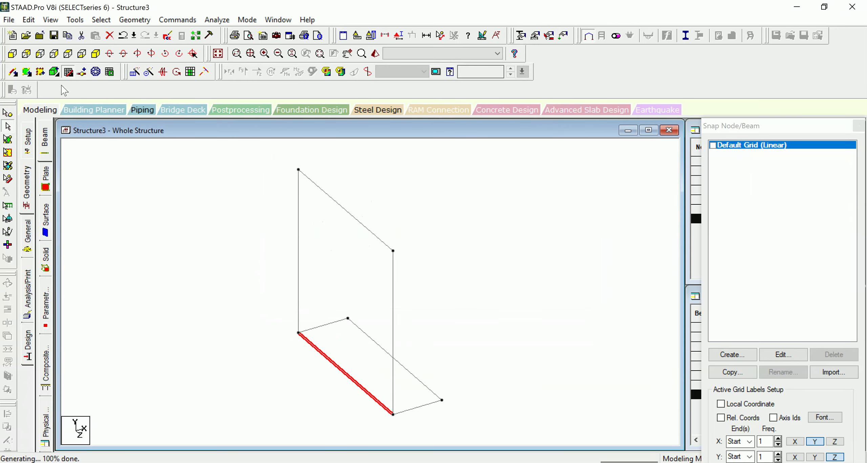
# - Copy the same bottom beam by -1 m in the X direction using Translational Repeat with linked steps
pyautogui.click(136, 73)
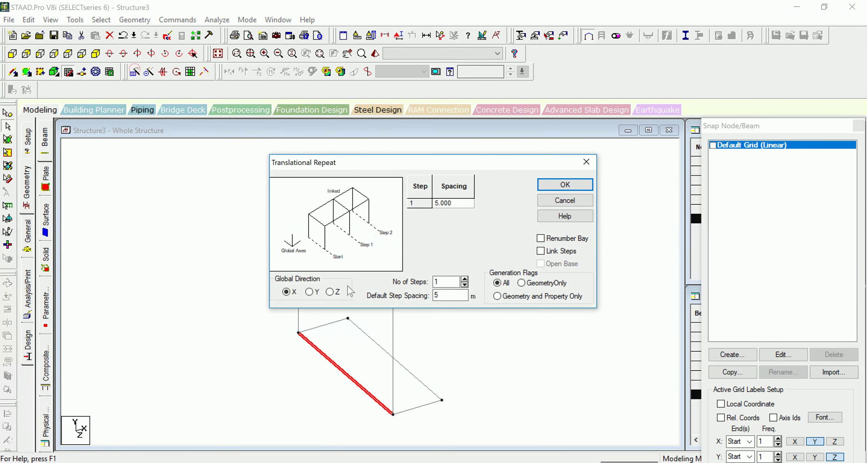
pyautogui.doubleClick(439, 295)
pyautogui.click(549, 253)
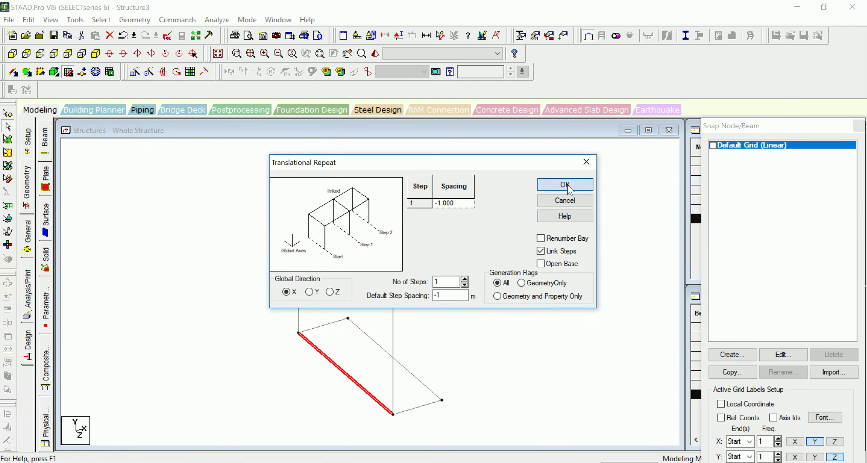
pyautogui.click(568, 185)
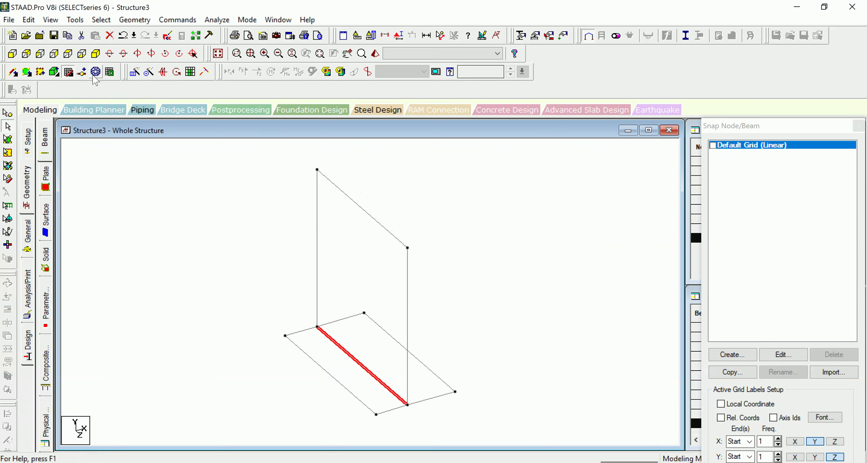
# - Copy the frame's bottom beam by -1 m in the Y direction using Translational Repeat with linked steps
pyautogui.click(134, 72)
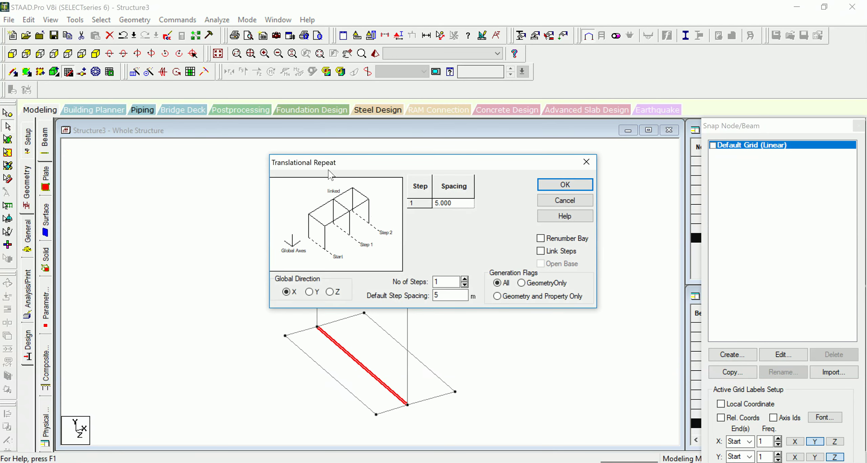
pyautogui.click(309, 292)
pyautogui.moveTo(452, 296); pyautogui.dragTo(423, 296)
pyautogui.write('1')
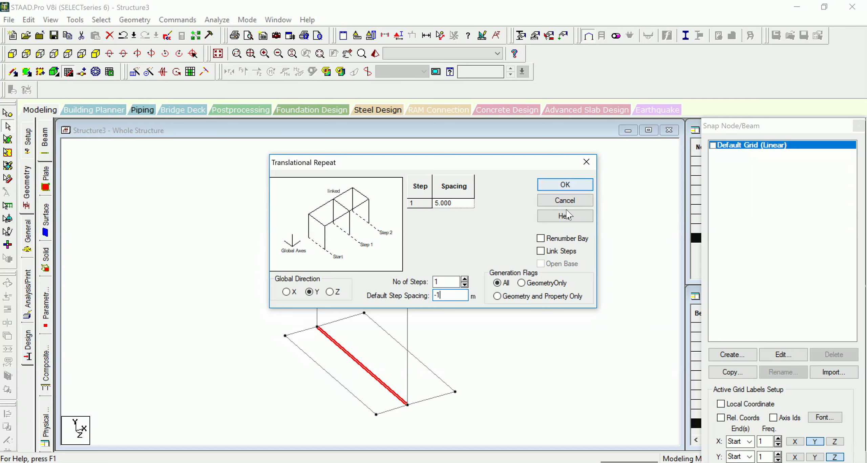
pyautogui.click(558, 251)
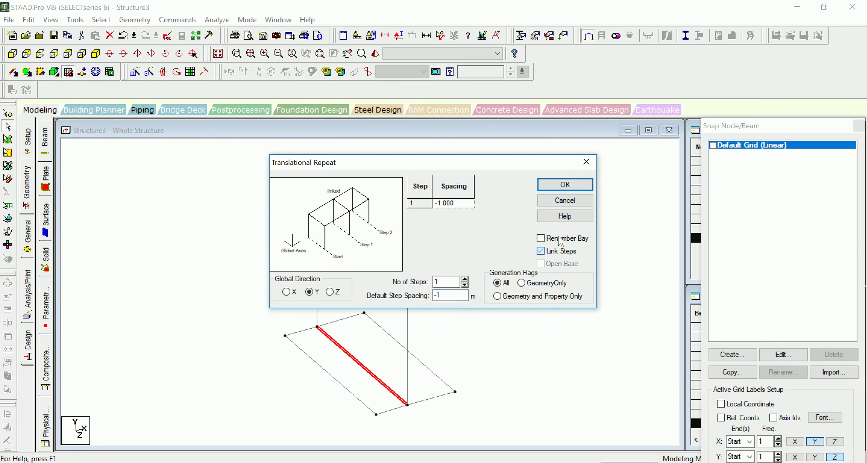
pyautogui.click(576, 187)
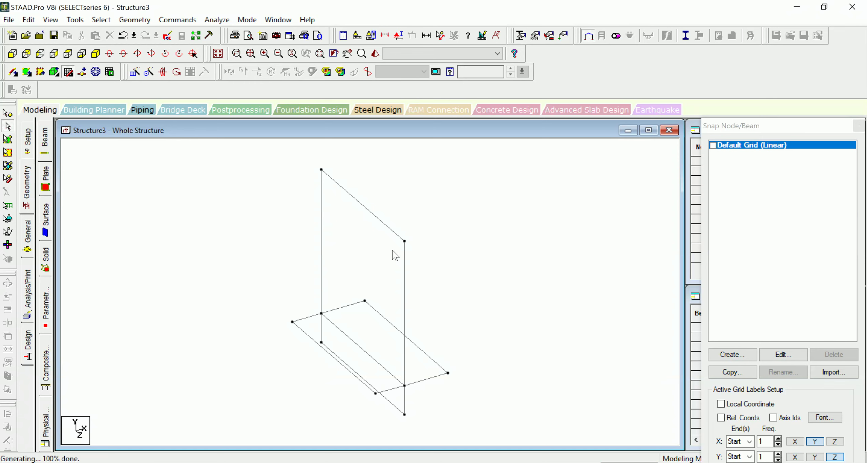
# - Add a four-noded plate over the vertical 5 m by 5 m frame above the base
pyautogui.click(27, 72)
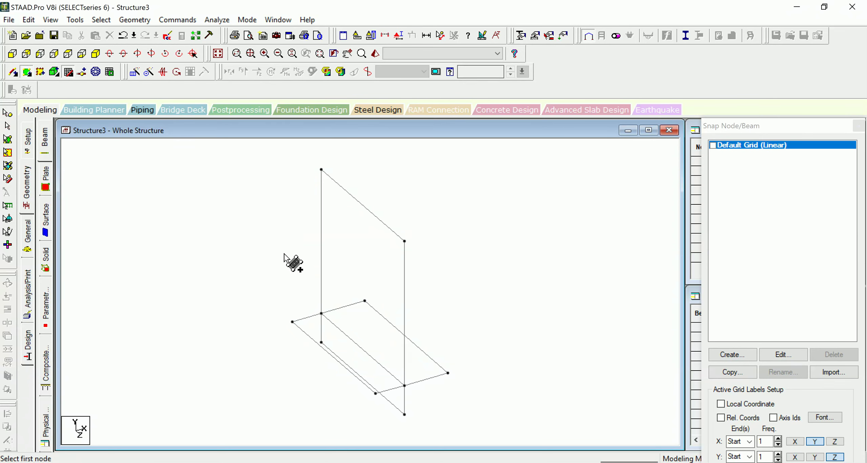
pyautogui.click(321, 313)
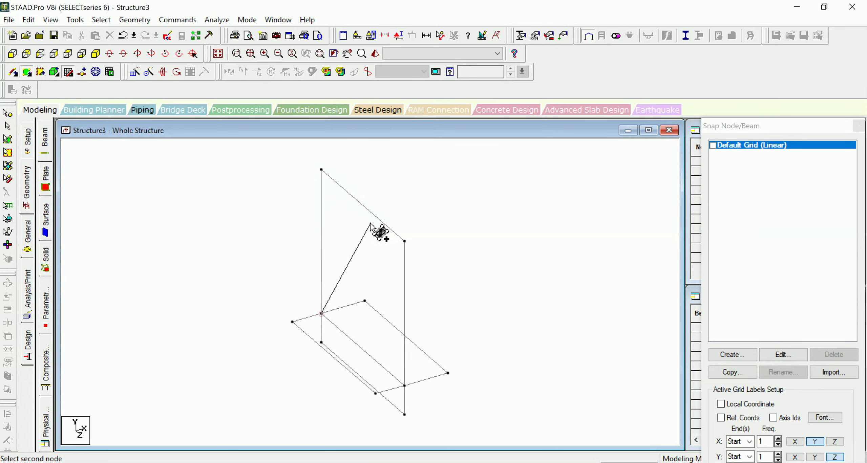
pyautogui.click(322, 170)
pyautogui.click(405, 241)
pyautogui.click(405, 387)
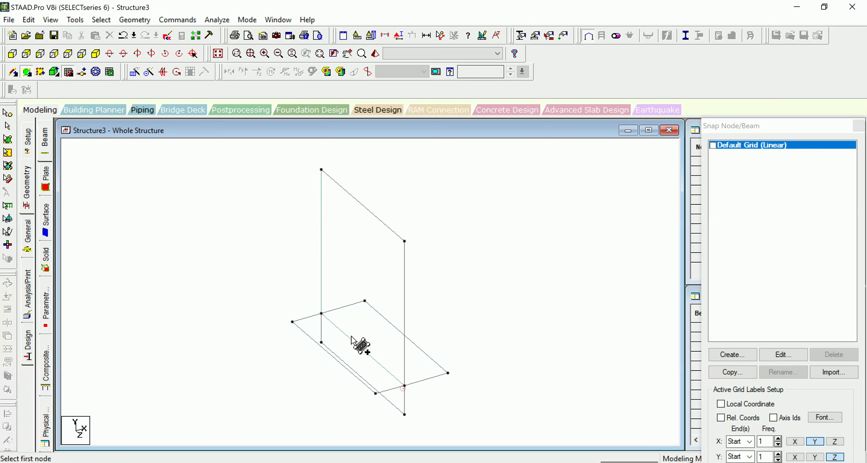
# - Add a four-noded plate to the 1.5 m wide base bay beside the wall
pyautogui.click(321, 313)
pyautogui.click(365, 301)
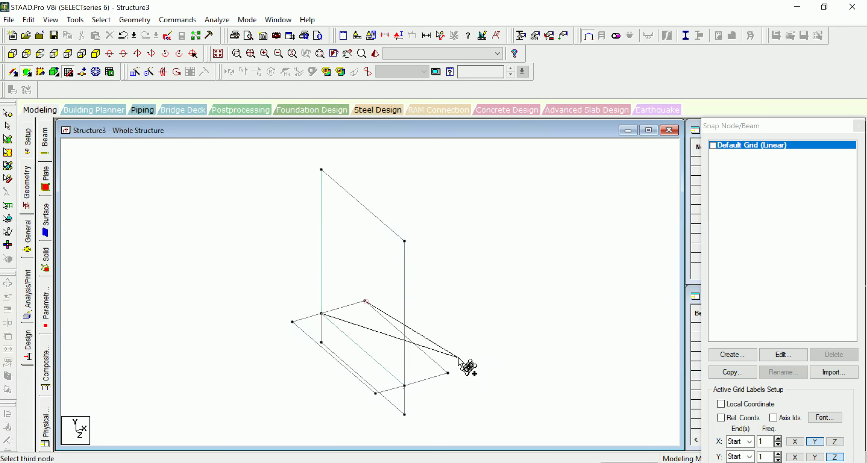
pyautogui.click(448, 373)
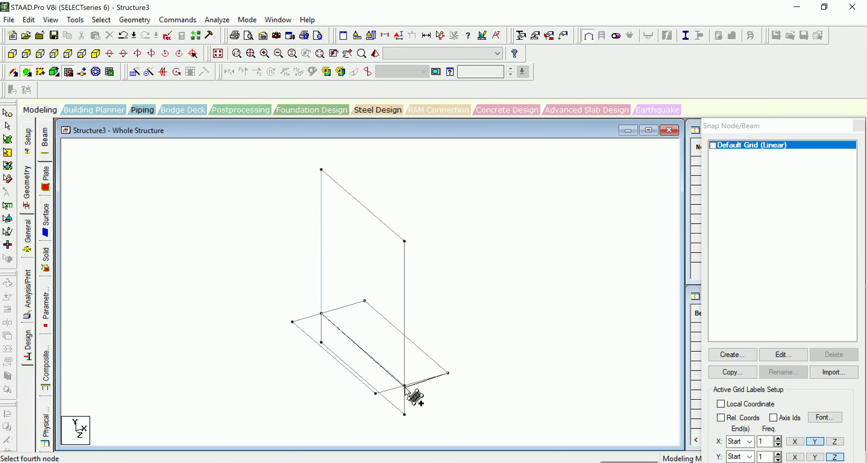
pyautogui.click(402, 384)
# - Add a four-noded plate to the 1 m wide base bay on the opposite side of the wall
pyautogui.click(292, 322)
pyautogui.click(322, 313)
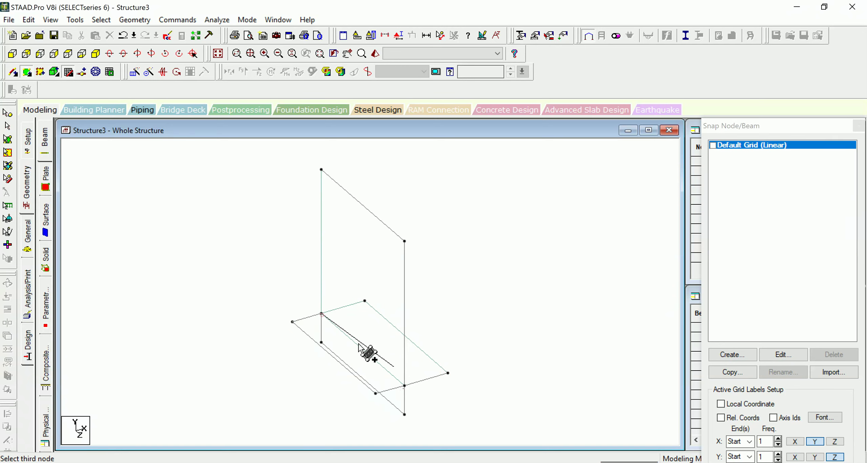
pyautogui.click(404, 385)
pyautogui.click(375, 393)
# - Add a four-noded plate to the 1 m deep vertical bay below the base, and exit the plate tool
pyautogui.click(321, 343)
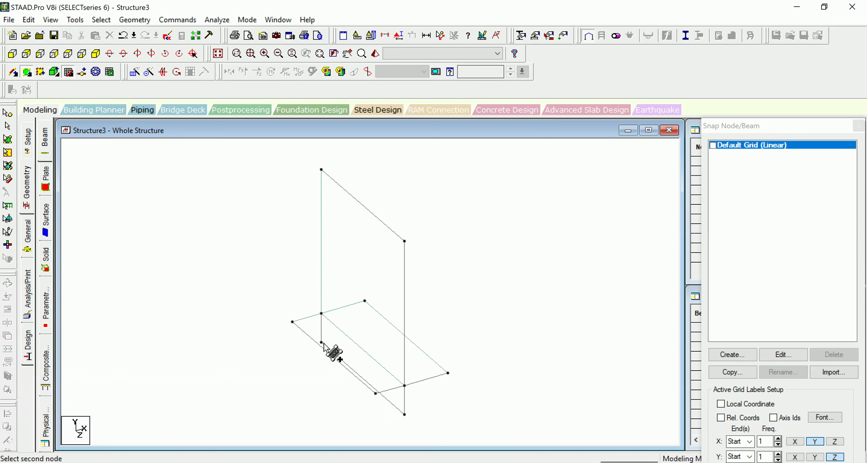
pyautogui.click(321, 315)
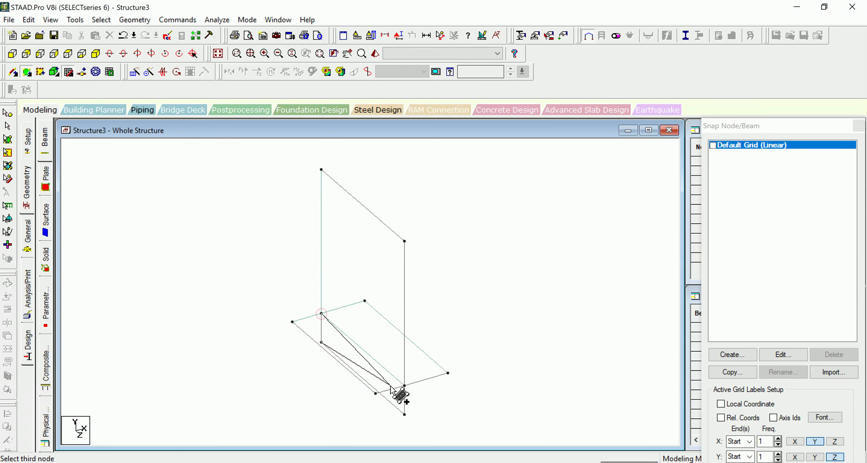
pyautogui.click(404, 385)
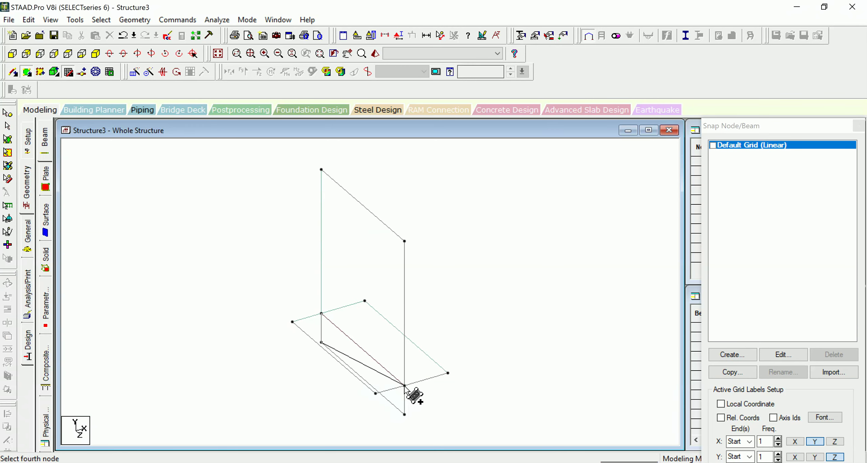
pyautogui.click(404, 415)
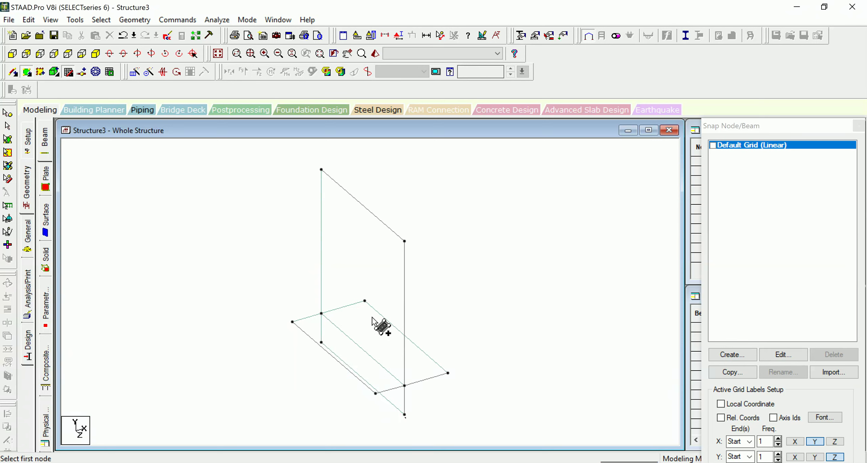
pyautogui.press('Escape')
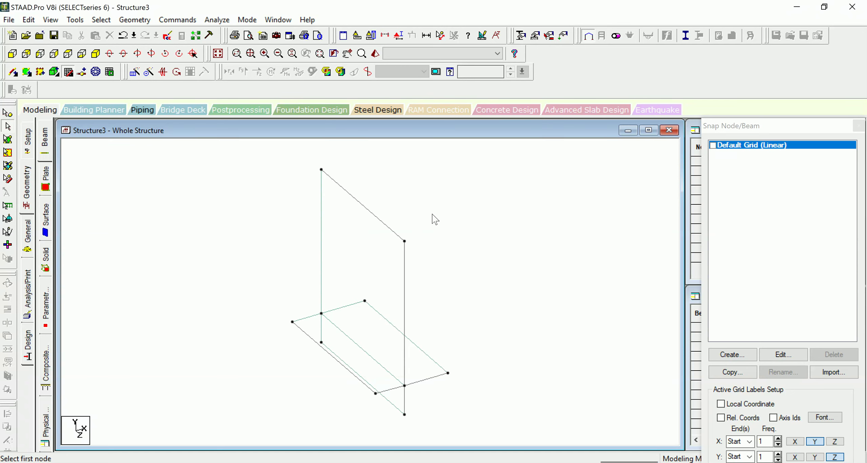
# - Add a concrete plate element thickness property of 0.4 m at all four nodes
pyautogui.click(27, 238)
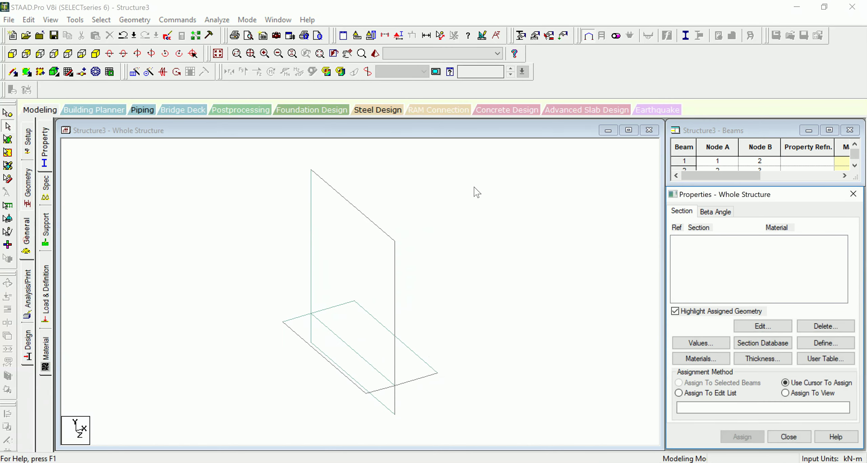
pyautogui.click(772, 362)
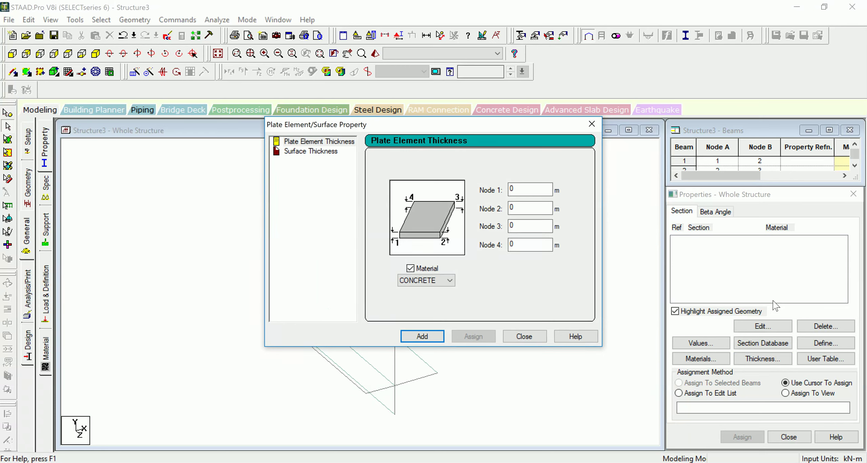
pyautogui.click(522, 194)
pyautogui.write('.4')
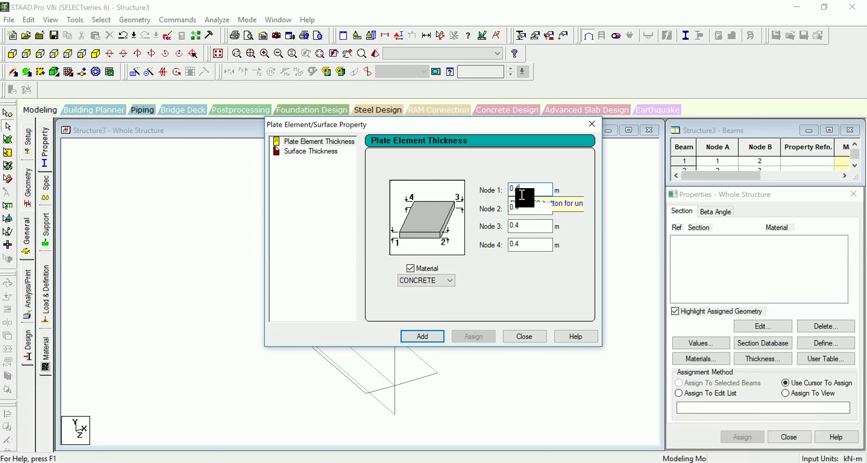
pyautogui.click(424, 336)
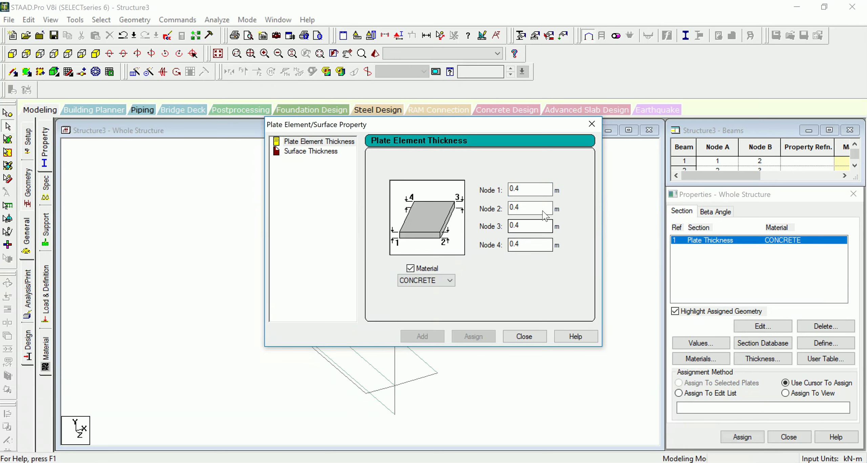
# - Add a tapered concrete plate thickness property of 0.2 m at nodes 1 and 2 and 0.15 m at nodes 3 and 4
pyautogui.doubleClick(515, 187)
pyautogui.write('0.2')
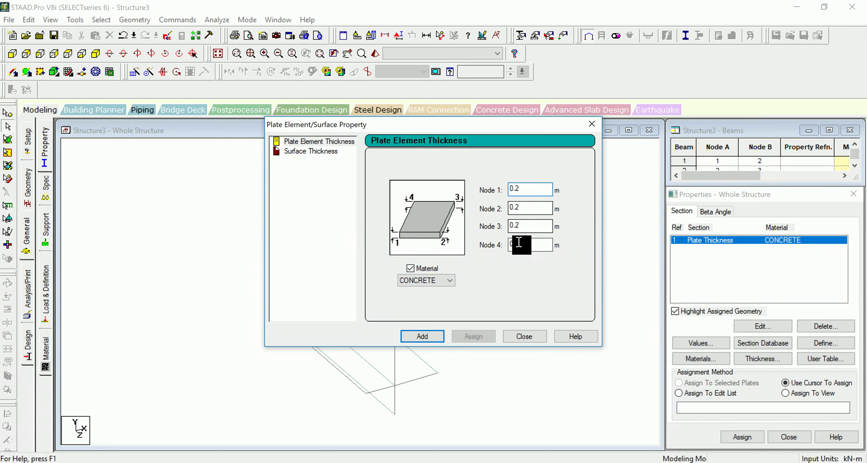
pyautogui.doubleClick(520, 227)
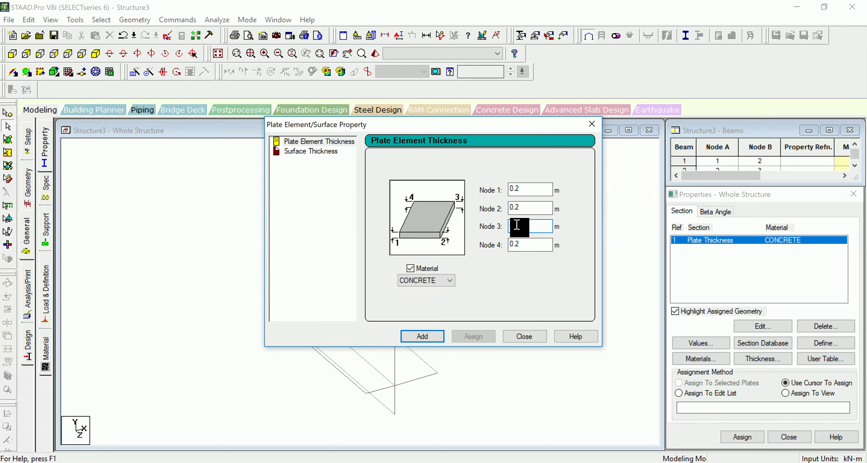
pyautogui.write('0.15')
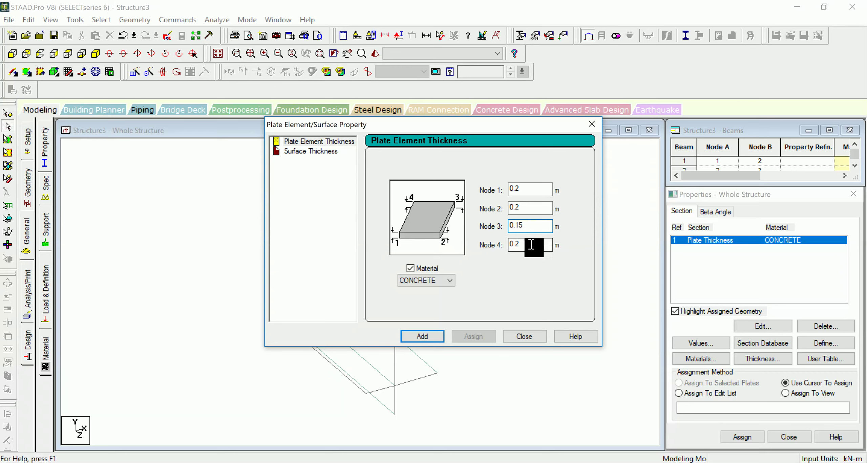
pyautogui.doubleClick(518, 244)
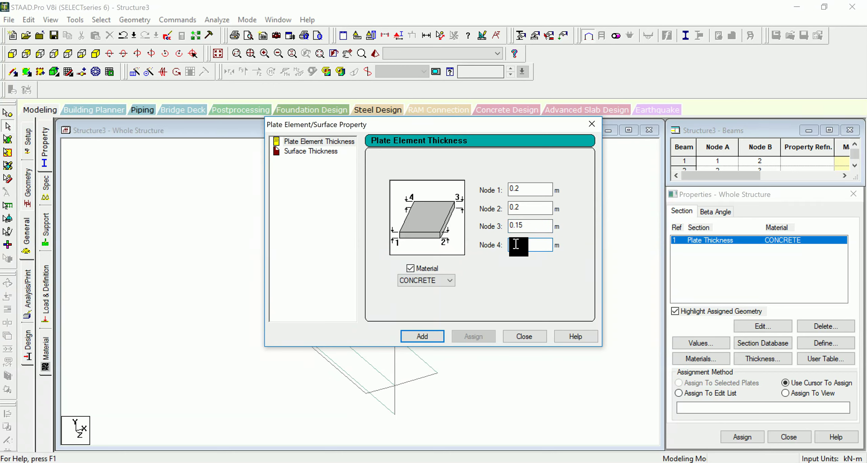
pyautogui.write('0.15')
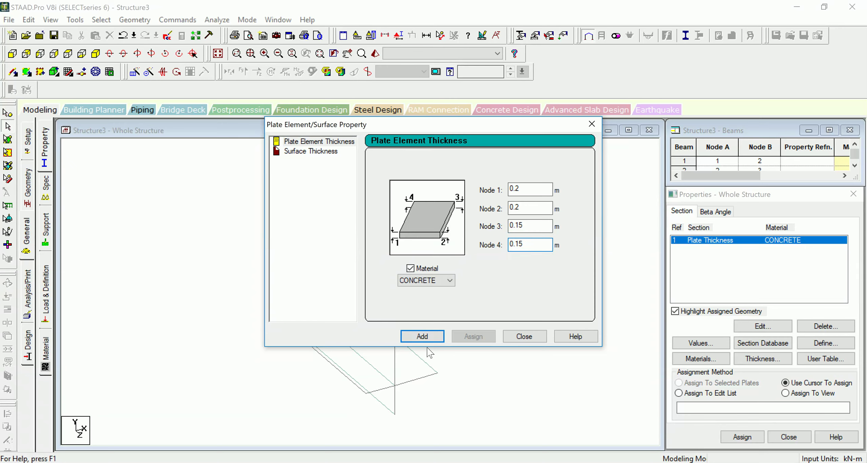
pyautogui.click(423, 337)
pyautogui.click(542, 337)
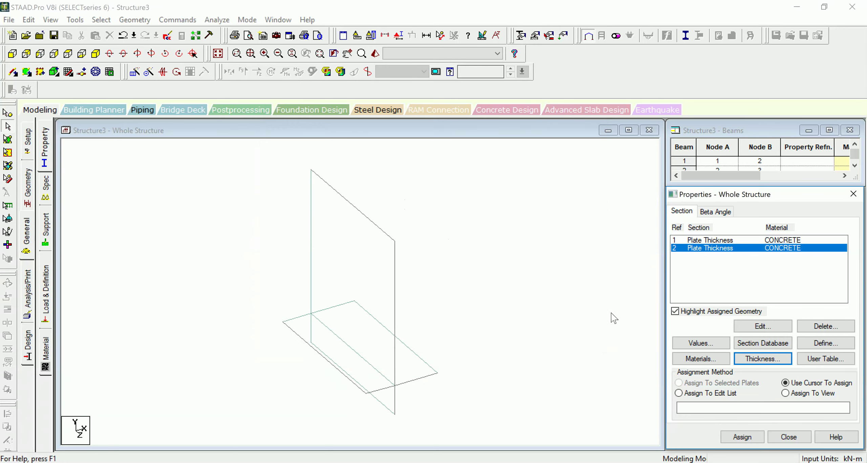
# - Assign the uniform 0.4 m plate thickness to the two base plates on either side of the wall
pyautogui.click(747, 240)
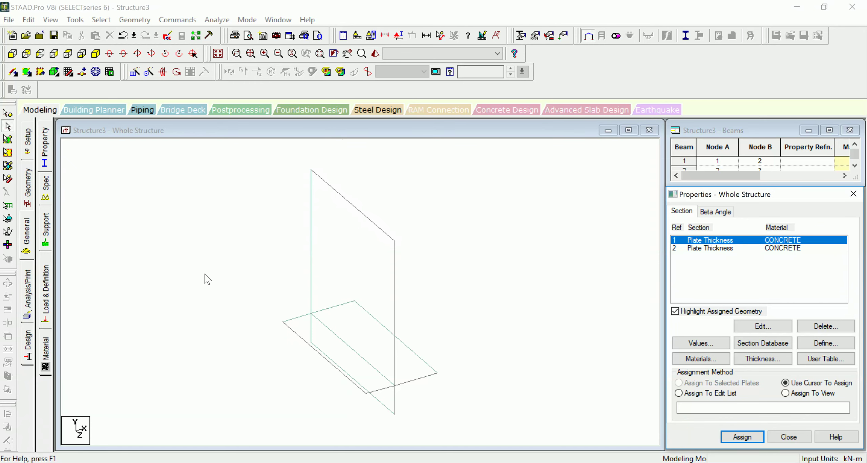
pyautogui.click(7, 139)
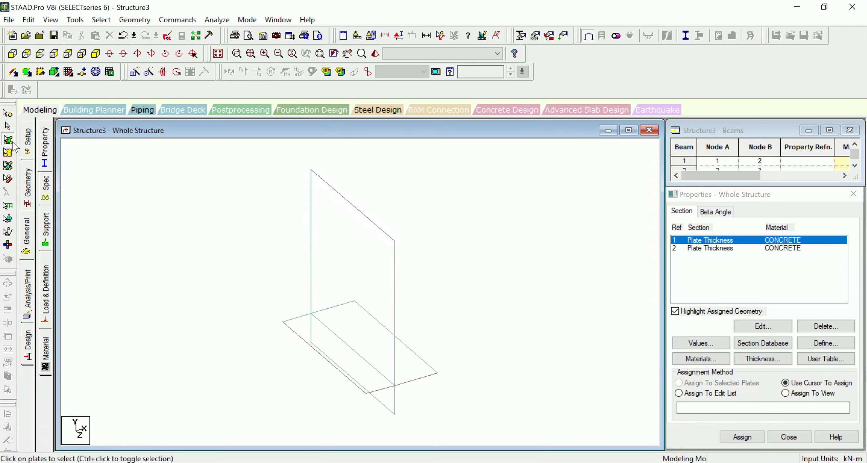
pyautogui.click(294, 320)
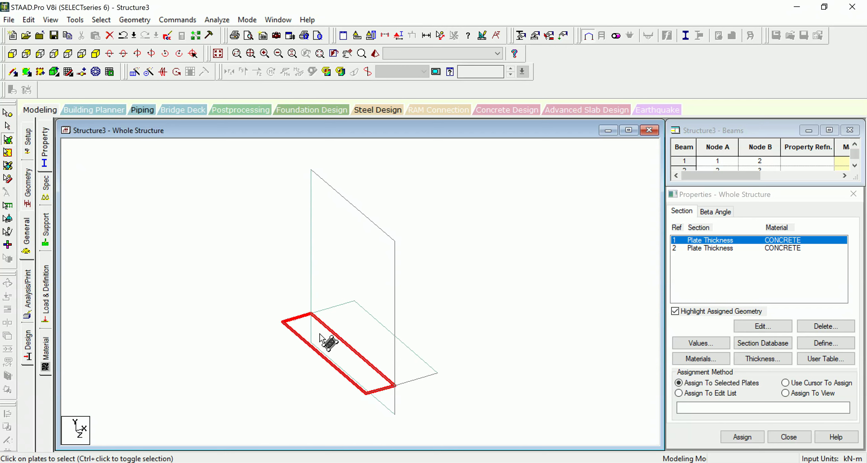
pyautogui.keyDown('ctrl'); pyautogui.click(434, 373); pyautogui.keyUp('ctrl')
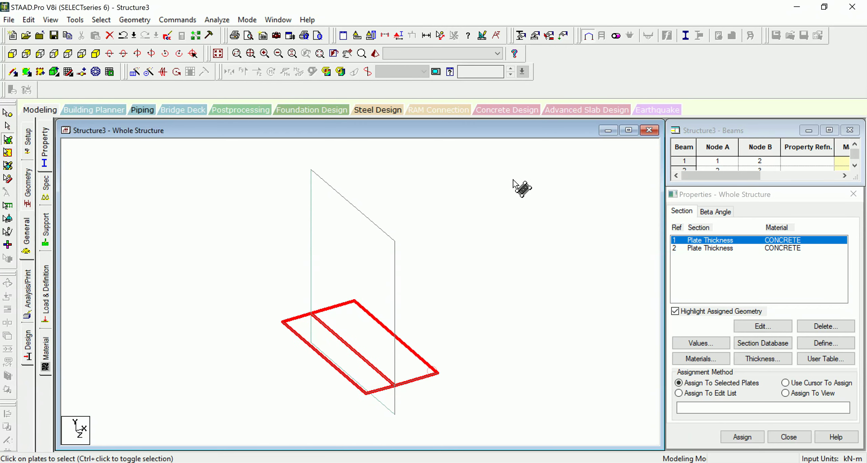
pyautogui.click(741, 438)
pyautogui.click(784, 349)
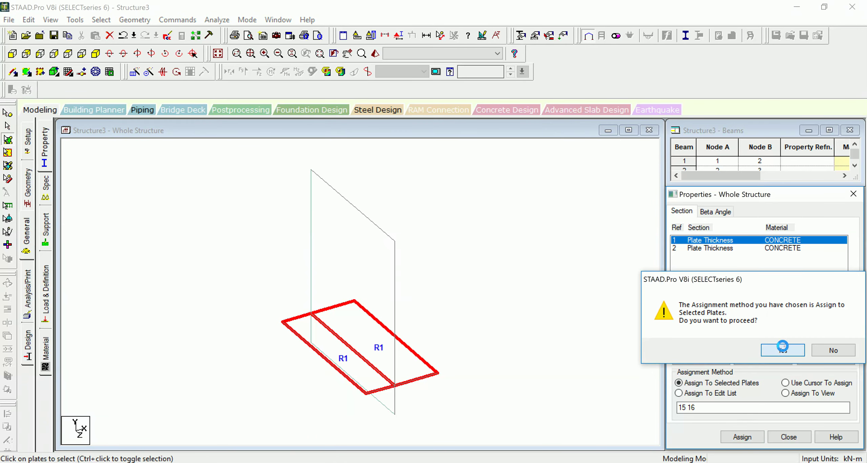
# - Assign the uniform 0.4 m thickness to the vertical downstand plate below the base
pyautogui.click(393, 409)
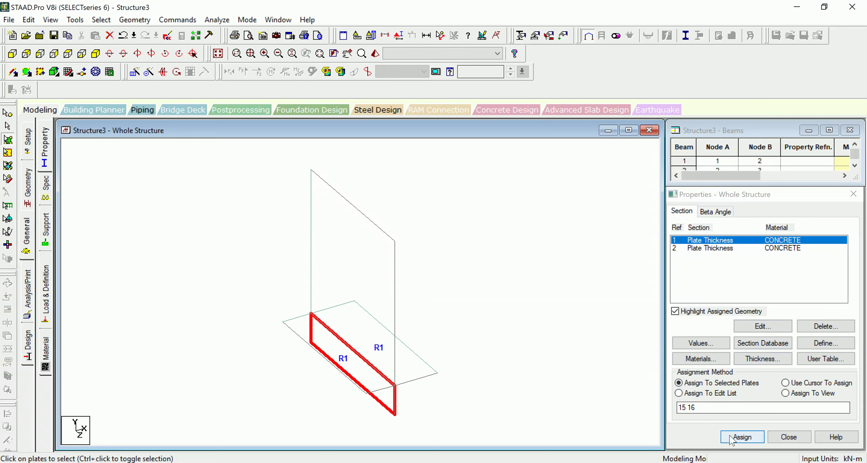
pyautogui.click(741, 437)
pyautogui.click(776, 351)
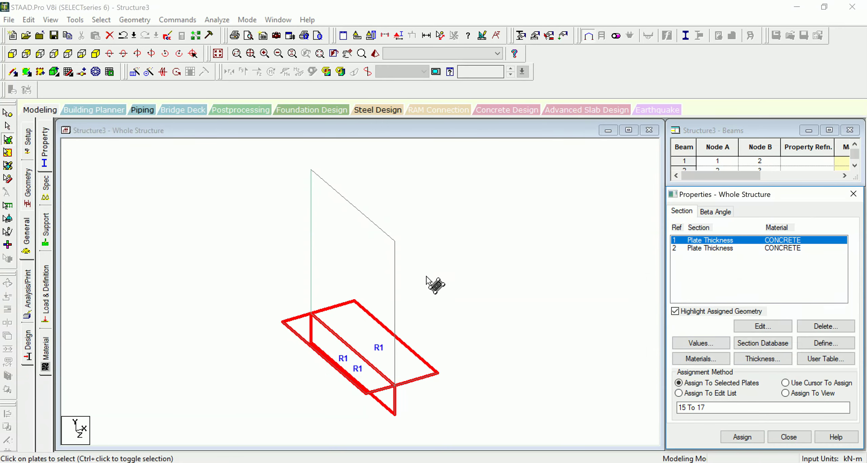
# - Assign the tapered 0.2 m to 0.15 m plate thickness to the vertical wall plate above the base
pyautogui.click(692, 249)
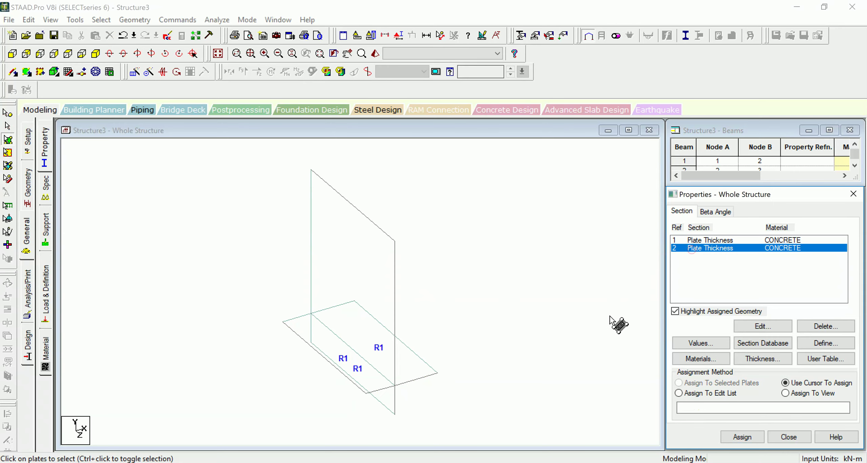
pyautogui.click(362, 255)
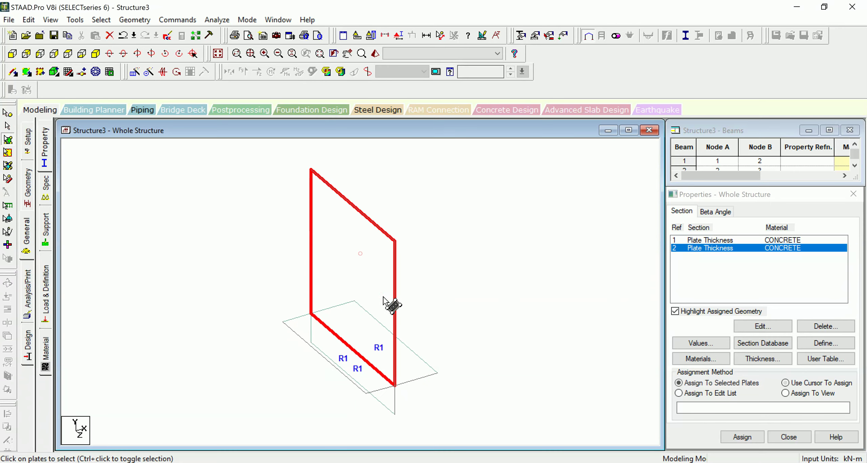
pyautogui.click(746, 437)
pyautogui.click(756, 349)
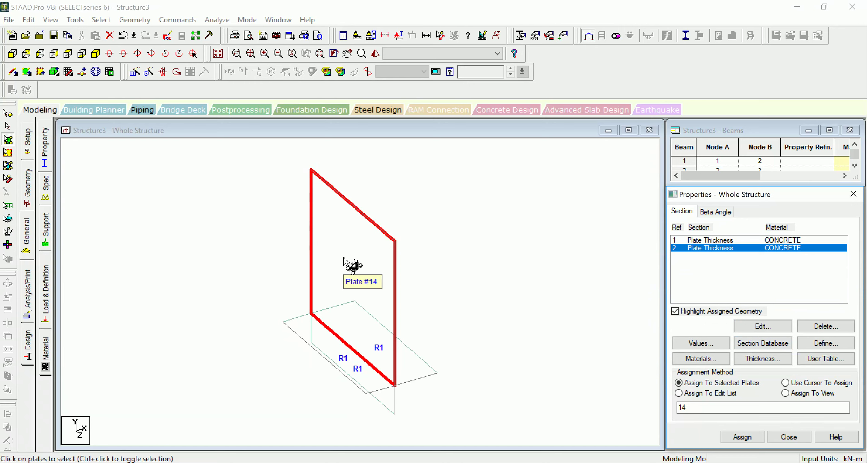
# - Examine the wall, base and downstand thicknesses in a rotated 3D rendered view, and close that view
pyautogui.click(375, 53)
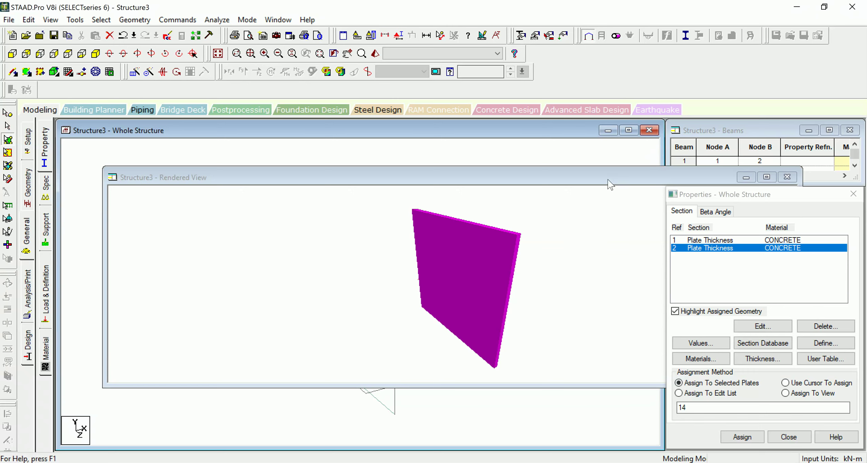
pyautogui.click(642, 185)
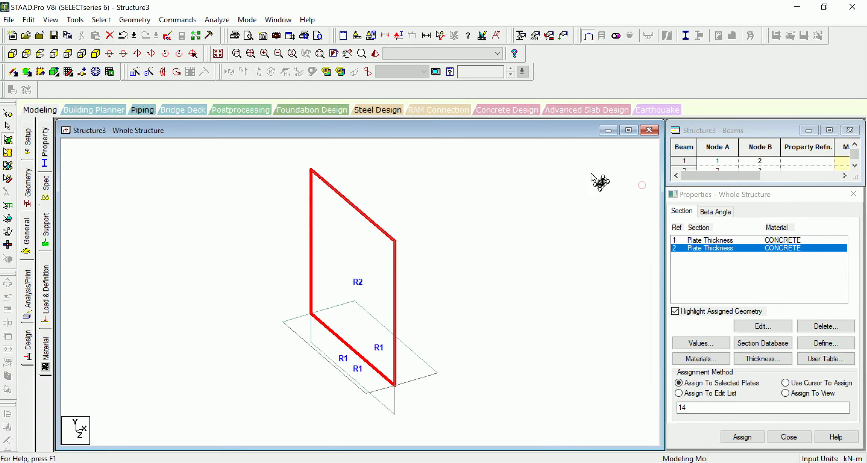
pyautogui.click(375, 53)
pyautogui.moveTo(556, 300); pyautogui.dragTo(428, 299)
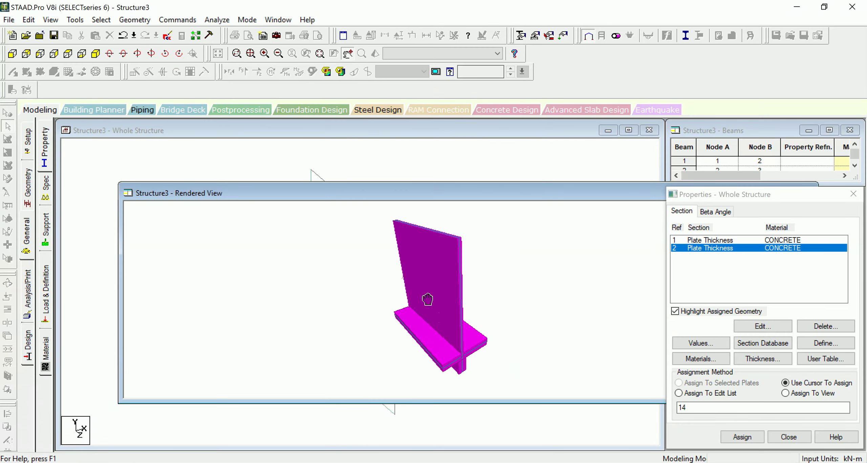
pyautogui.moveTo(466, 276); pyautogui.dragTo(489, 236)
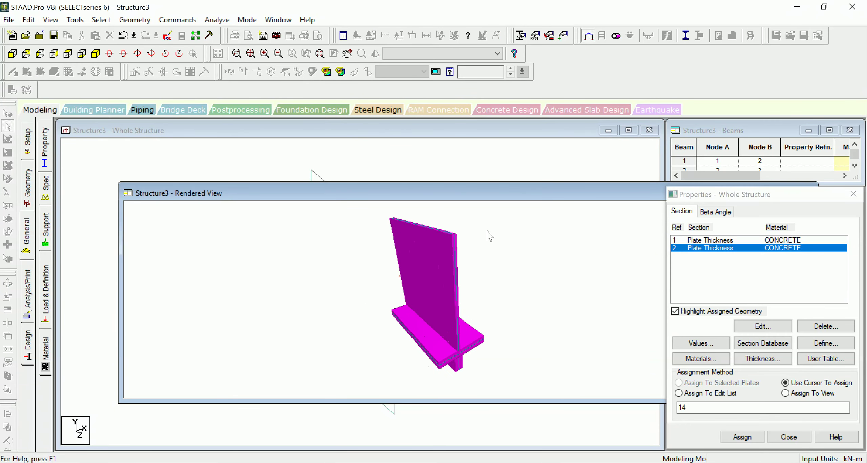
pyautogui.moveTo(521, 194); pyautogui.dragTo(235, 216)
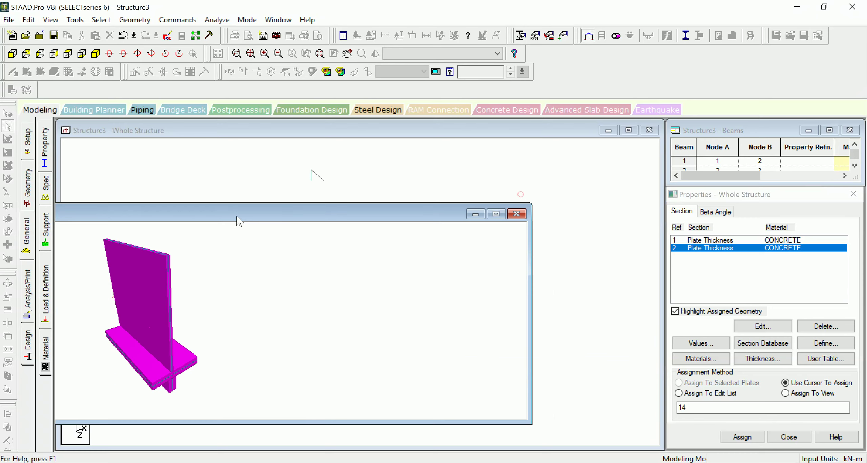
pyautogui.click(516, 215)
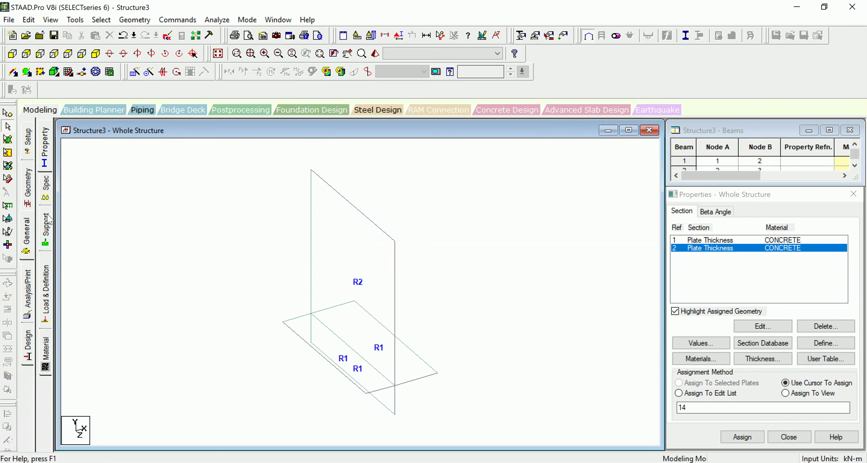
# - Create a fixed support for the structure
pyautogui.click(45, 229)
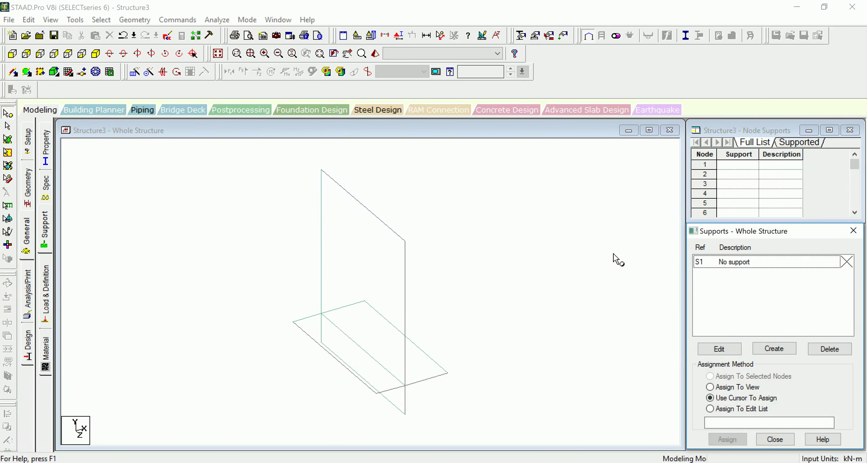
pyautogui.click(774, 348)
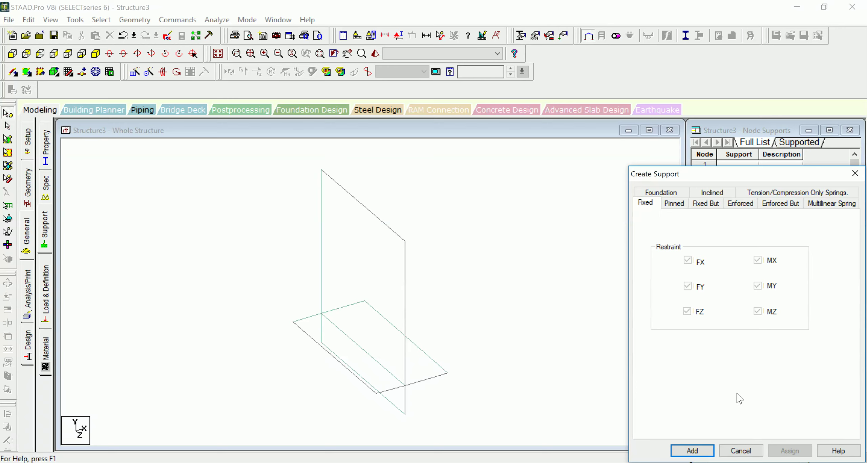
pyautogui.click(692, 451)
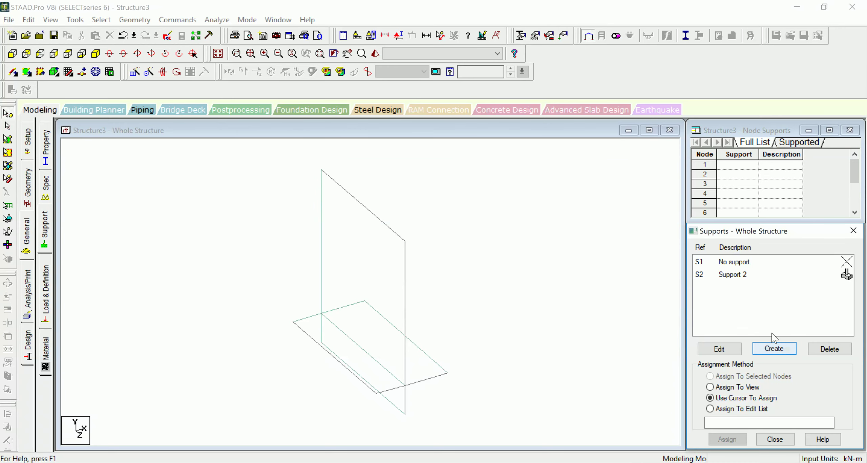
# - Assign the fixed support to all nodes of the base slab and downstand, selecting them with a window in the end elevation
pyautogui.click(12, 54)
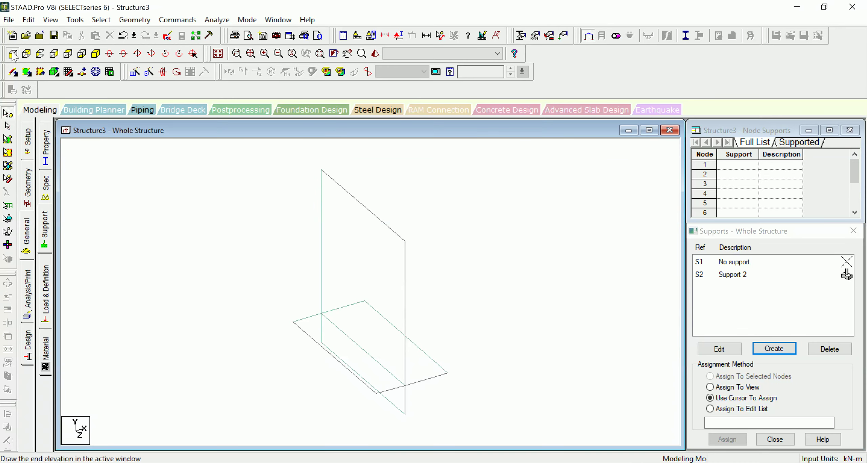
pyautogui.click(729, 275)
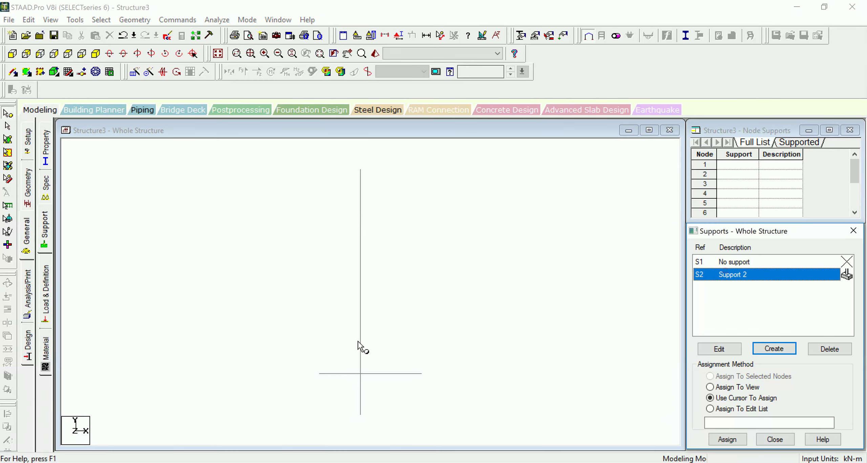
pyautogui.click(270, 339)
pyautogui.moveTo(443, 428); pyautogui.dragTo(446, 426)
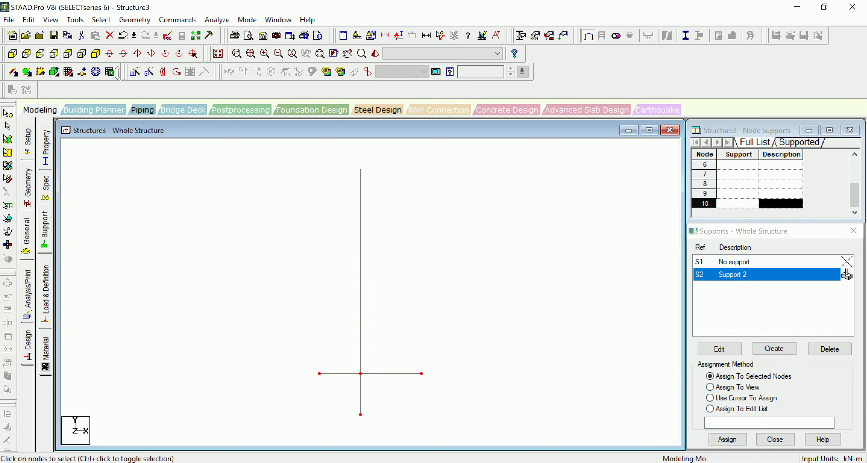
pyautogui.click(96, 54)
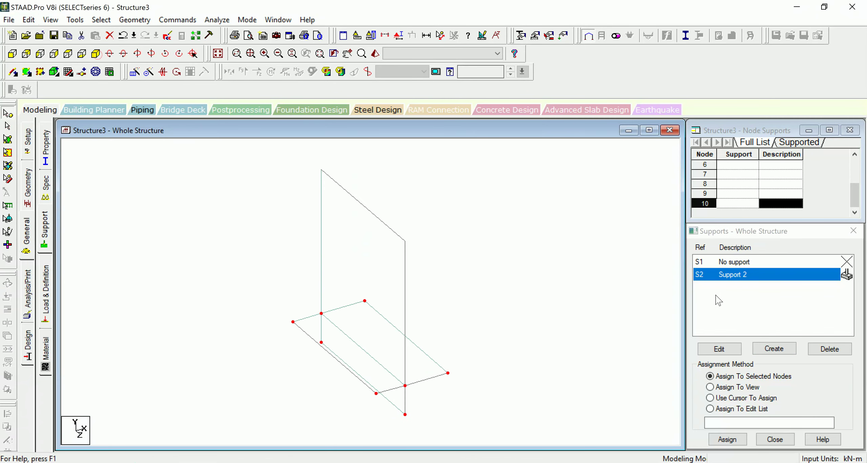
pyautogui.click(728, 440)
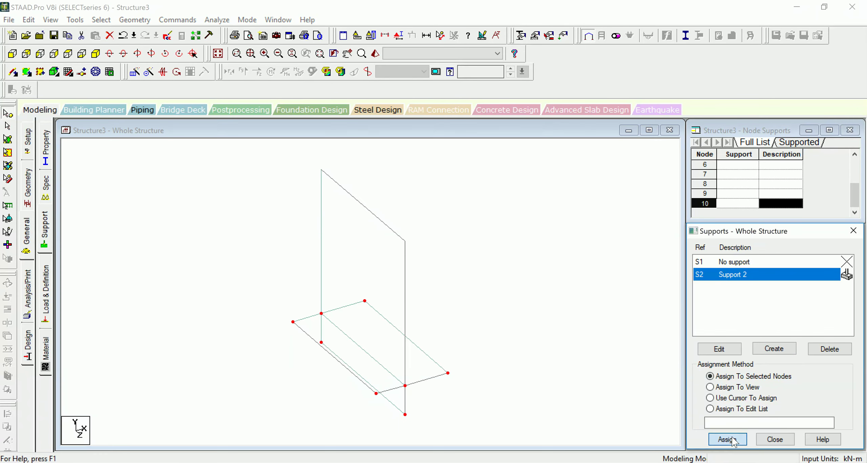
pyautogui.click(772, 370)
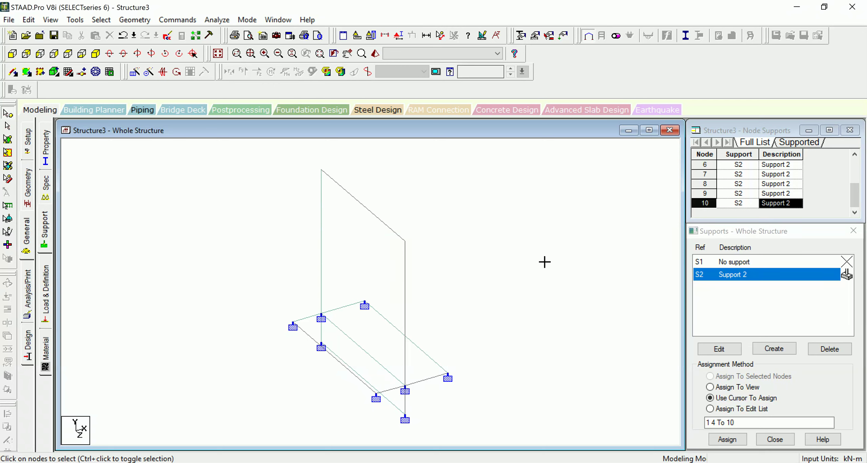
# - Create primary load case 1 with the loading type Dead
pyautogui.click(46, 300)
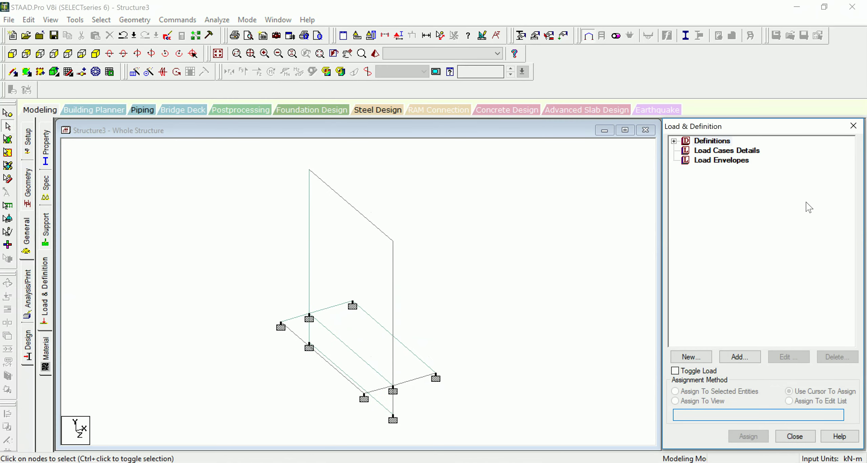
pyautogui.click(738, 154)
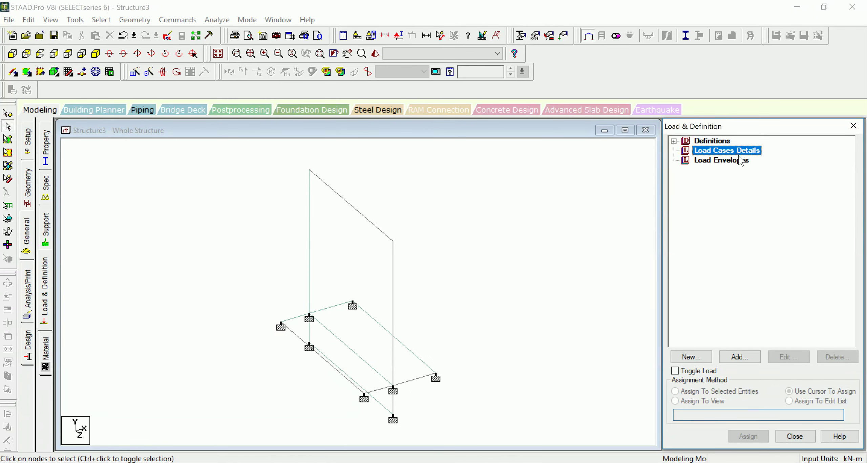
pyautogui.click(740, 357)
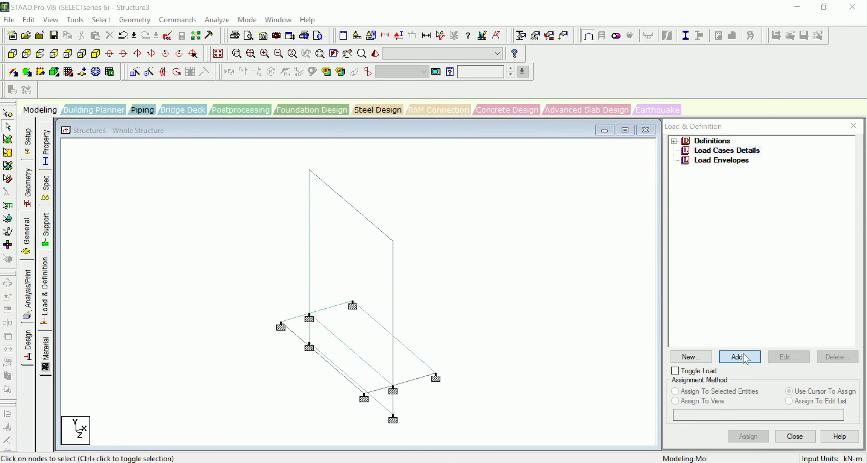
pyautogui.click(539, 168)
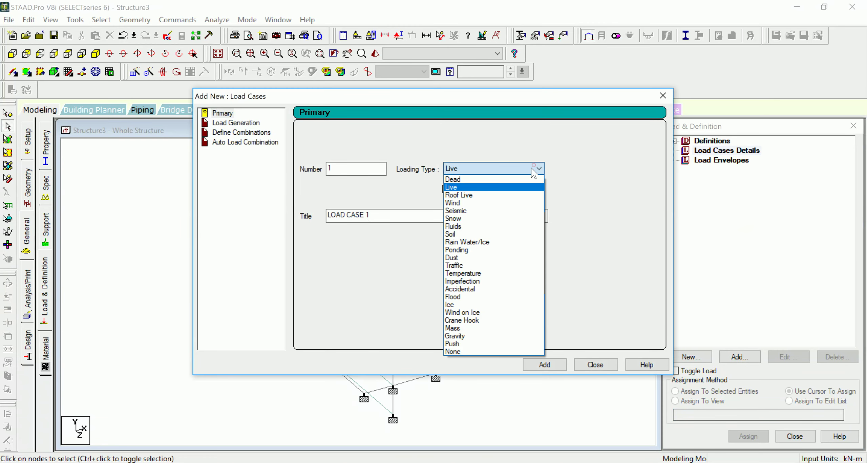
pyautogui.click(492, 180)
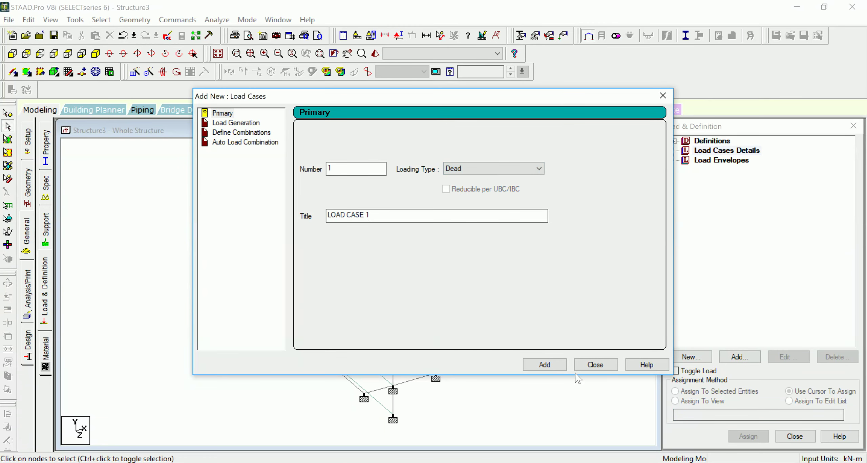
pyautogui.click(555, 365)
pyautogui.click(590, 365)
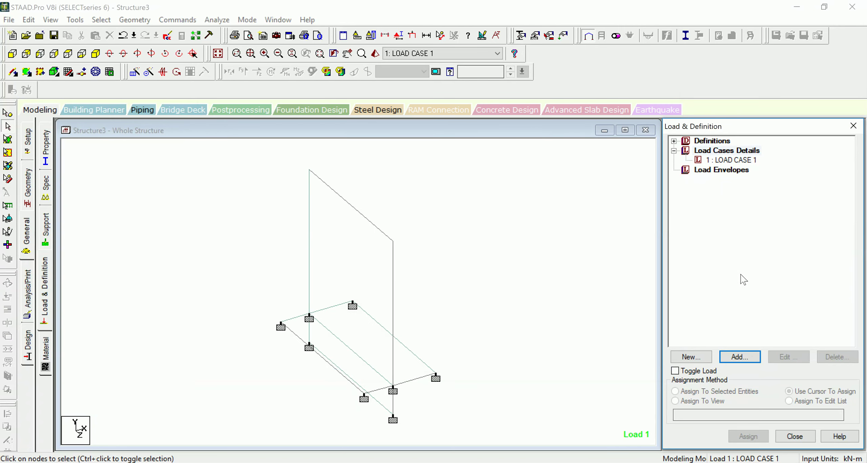
# - Create primary load case 2 with the loading type Live
pyautogui.click(731, 154)
pyautogui.click(747, 357)
pyautogui.click(512, 169)
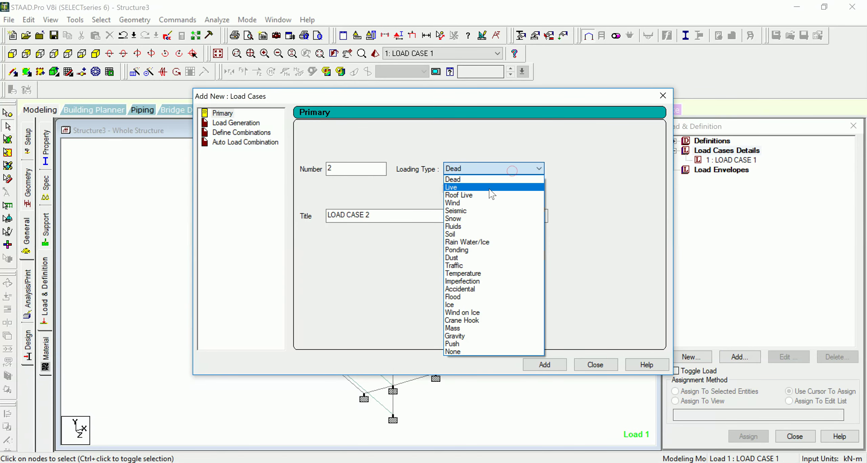
pyautogui.click(493, 190)
pyautogui.click(545, 364)
pyautogui.click(722, 281)
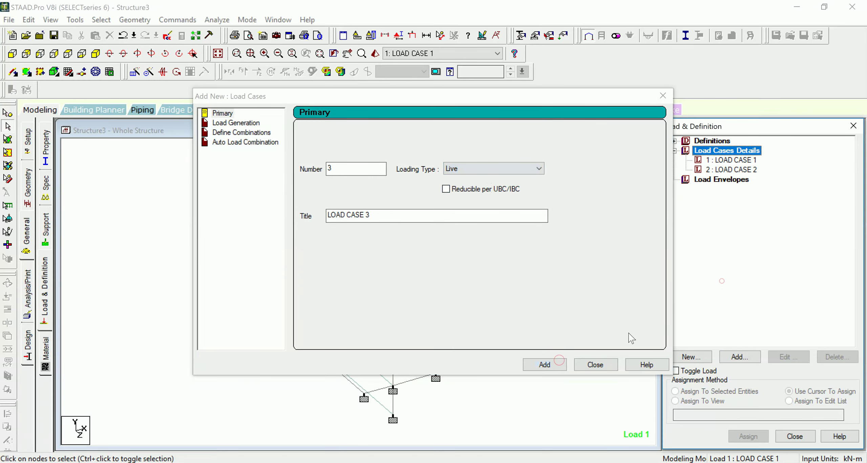
pyautogui.click(596, 365)
# - Add a selfweight load in the Y direction with factor -1 to load case 1
pyautogui.click(747, 161)
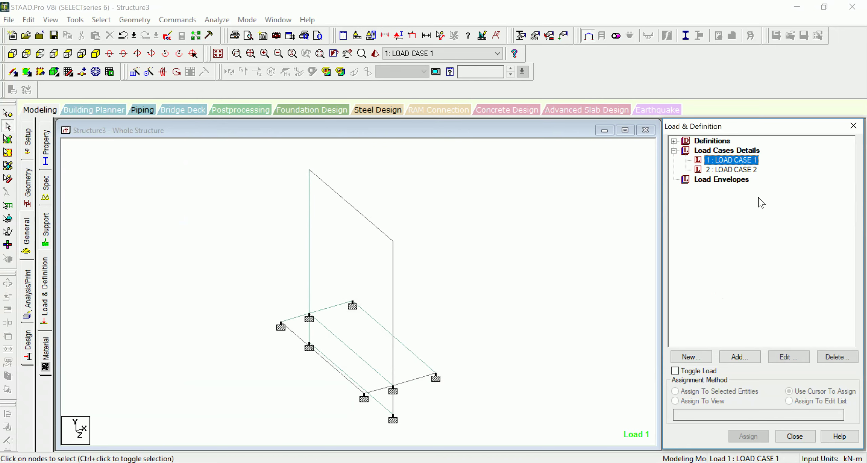
pyautogui.click(738, 357)
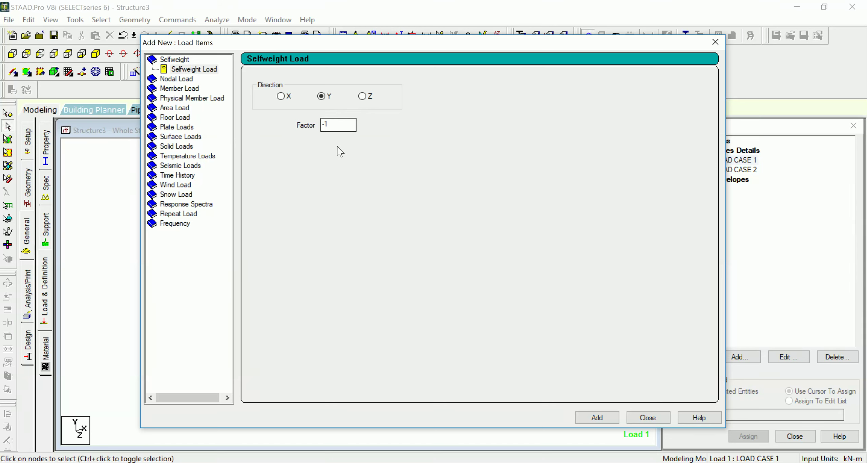
pyautogui.click(616, 419)
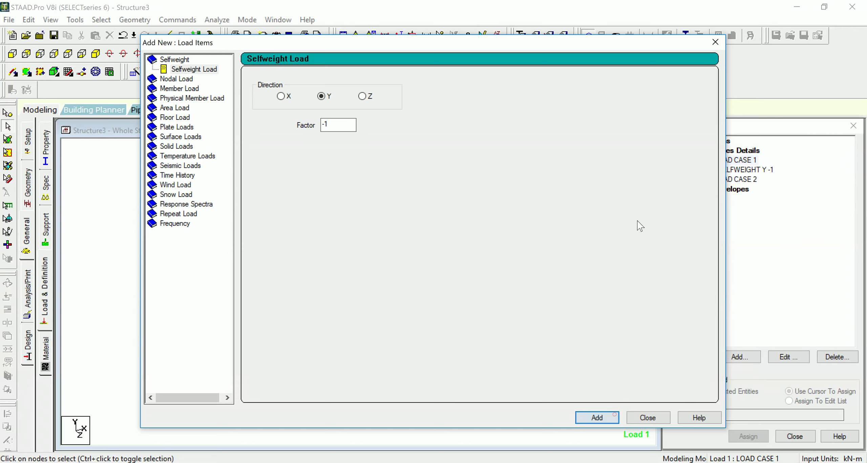
pyautogui.click(644, 418)
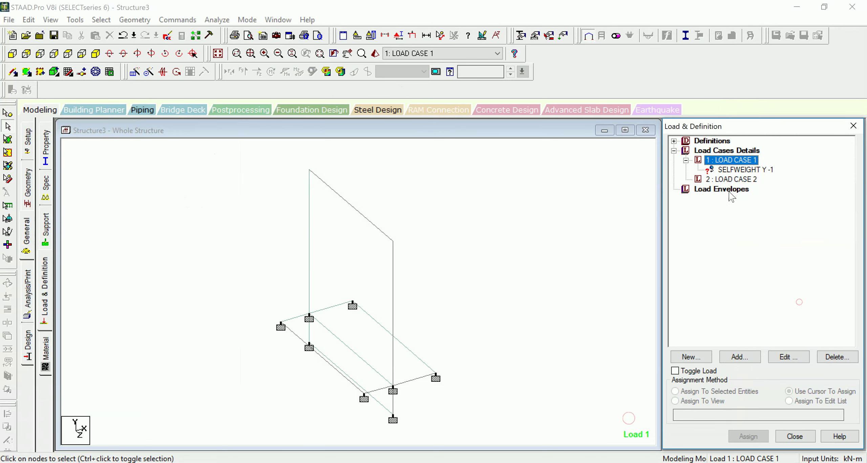
# - Assign the selfweight load to the whole structure using the Assign To View method
pyautogui.click(740, 169)
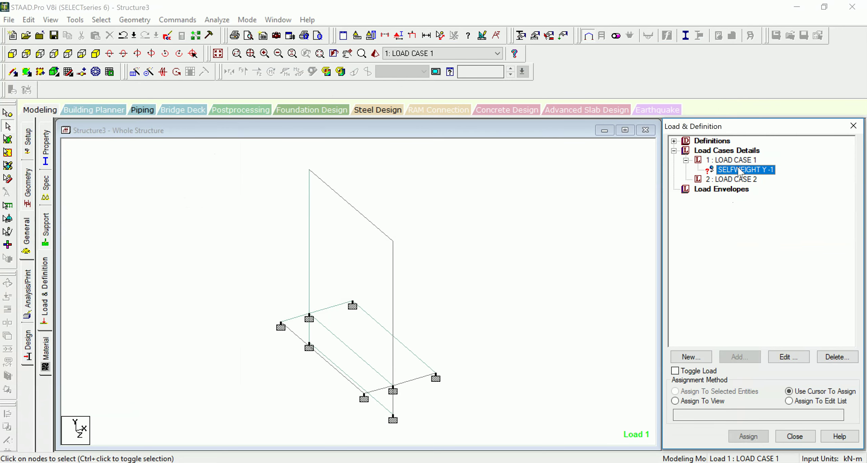
pyautogui.click(704, 402)
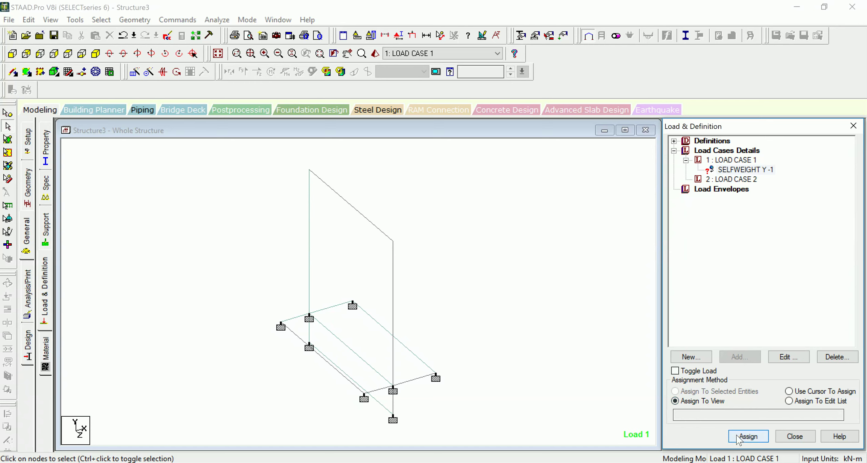
pyautogui.click(740, 437)
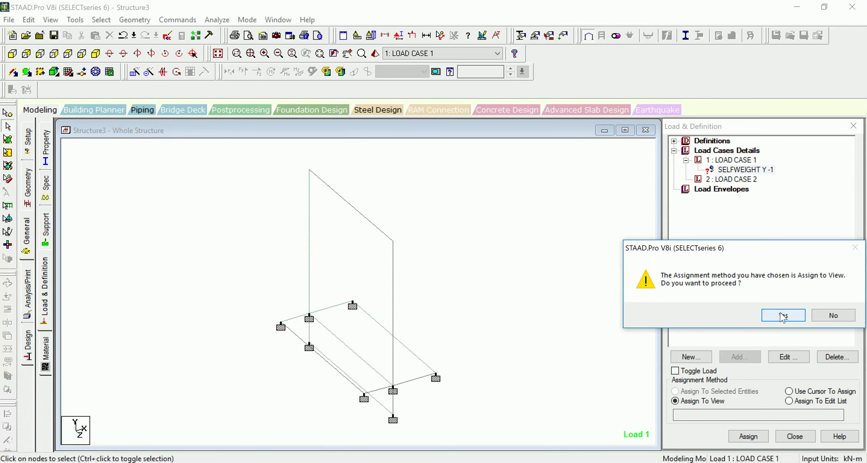
pyautogui.click(781, 313)
# - Add a full-plate pressure of -10 kN/m2 in the GX direction to load case 2
pyautogui.click(736, 179)
pyautogui.click(740, 357)
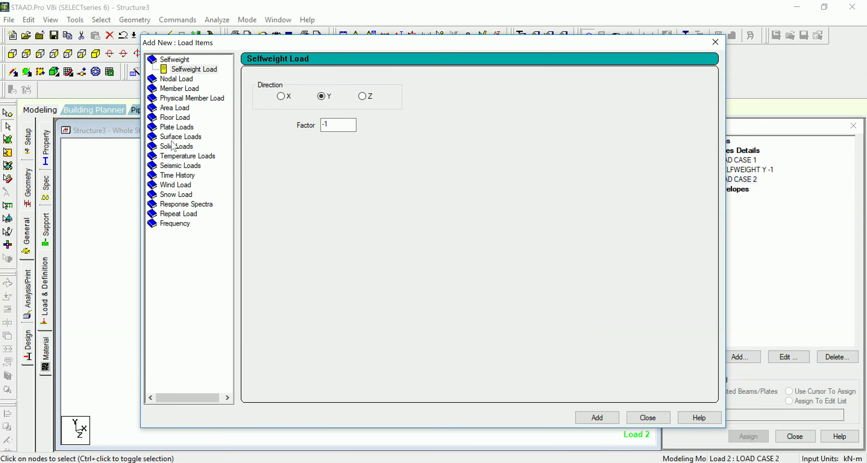
pyautogui.click(171, 128)
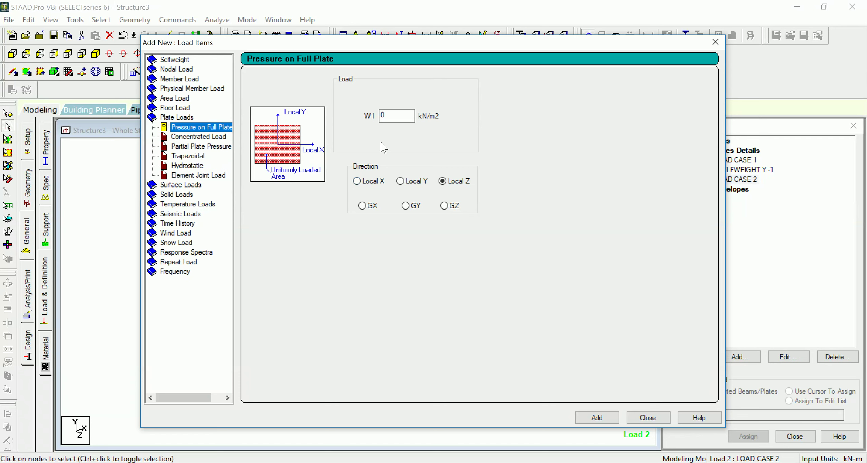
pyautogui.doubleClick(389, 116)
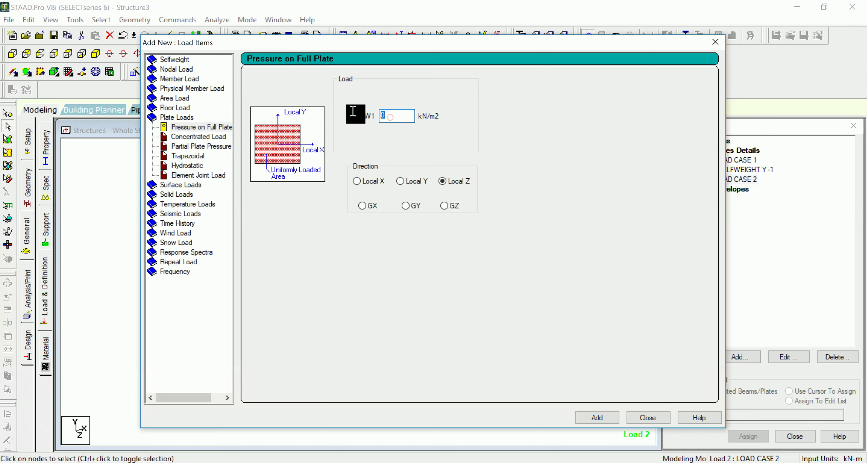
pyautogui.write('-1')
pyautogui.click(362, 206)
pyautogui.click(597, 418)
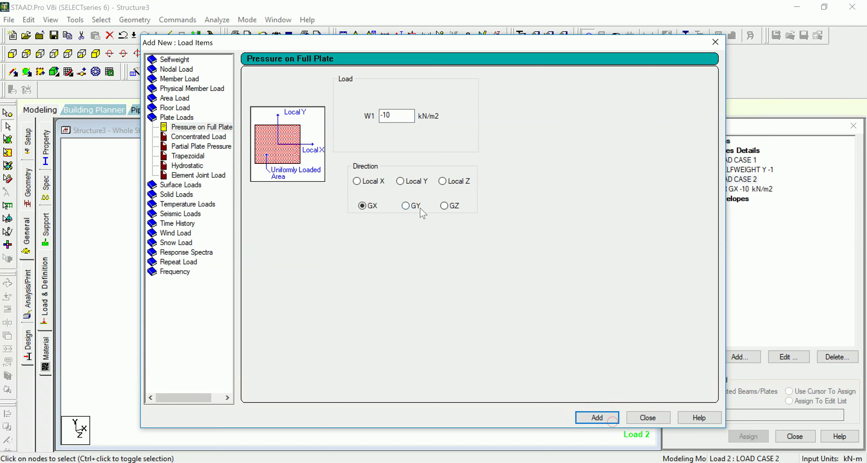
# - Add a full-plate pressure of -10 kN/m2 in the GY direction to load case 2 and save the structure
pyautogui.click(405, 206)
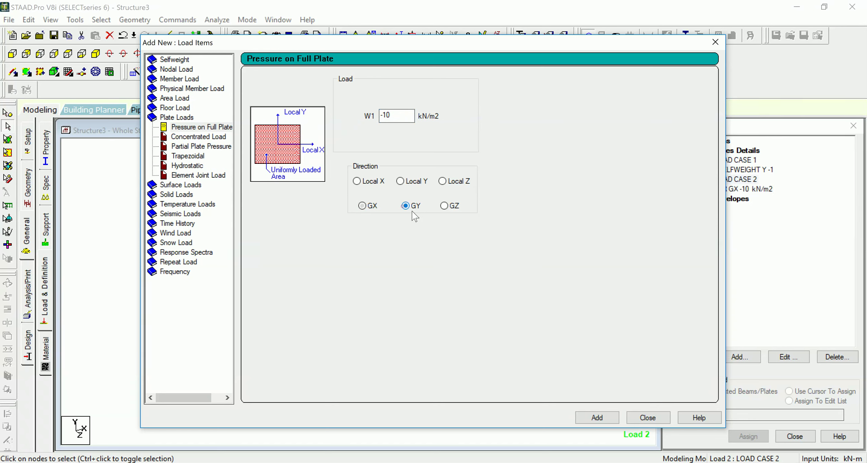
pyautogui.click(595, 417)
pyautogui.click(648, 418)
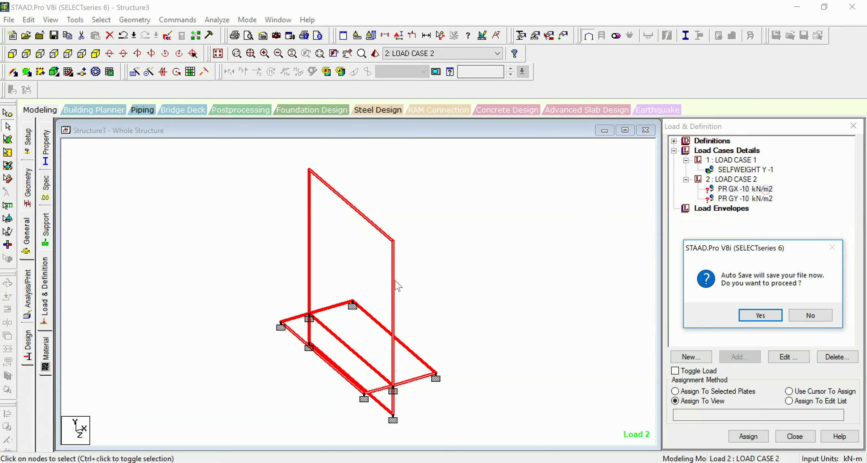
pyautogui.click(762, 316)
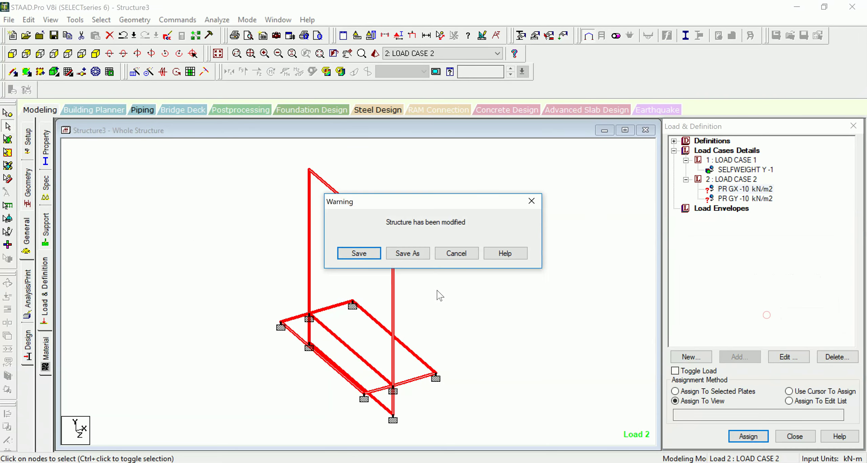
pyautogui.click(367, 257)
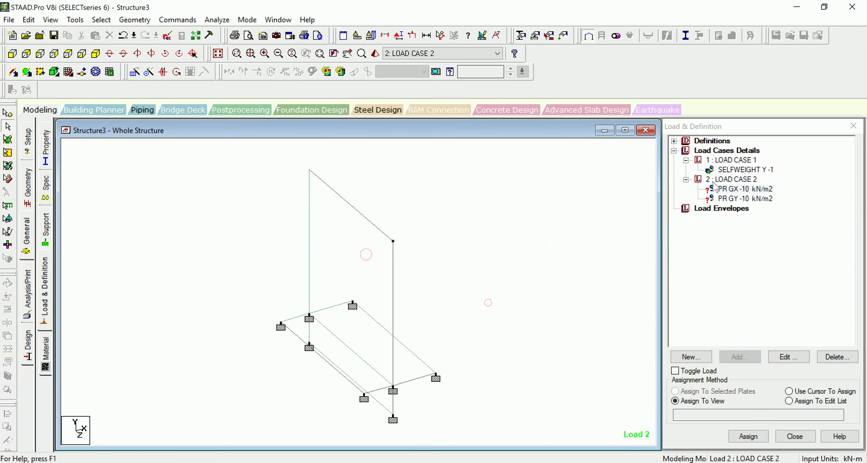
# - Assign the GX -10 kN/m2 pressure to the vertical wall plate above the base as the selected plate
pyautogui.click(734, 190)
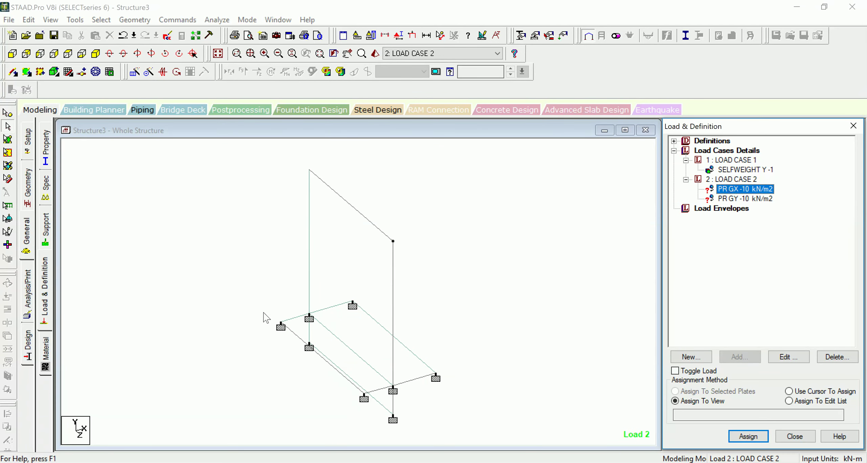
pyautogui.click(321, 247)
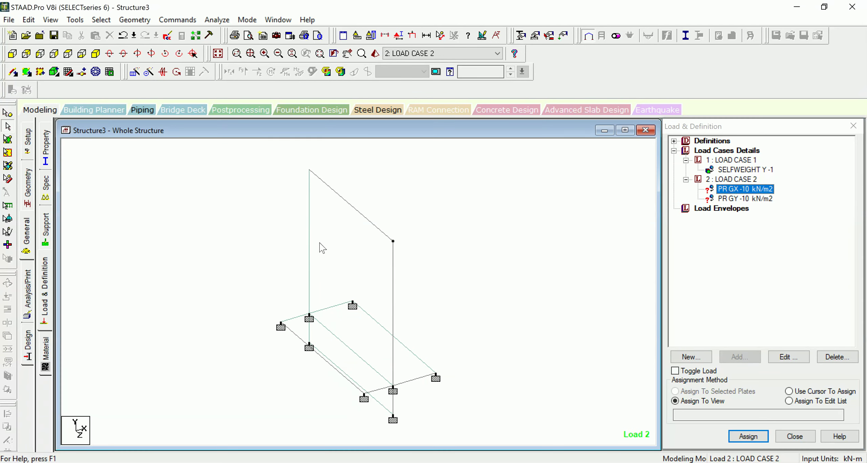
pyautogui.click(7, 140)
pyautogui.click(344, 269)
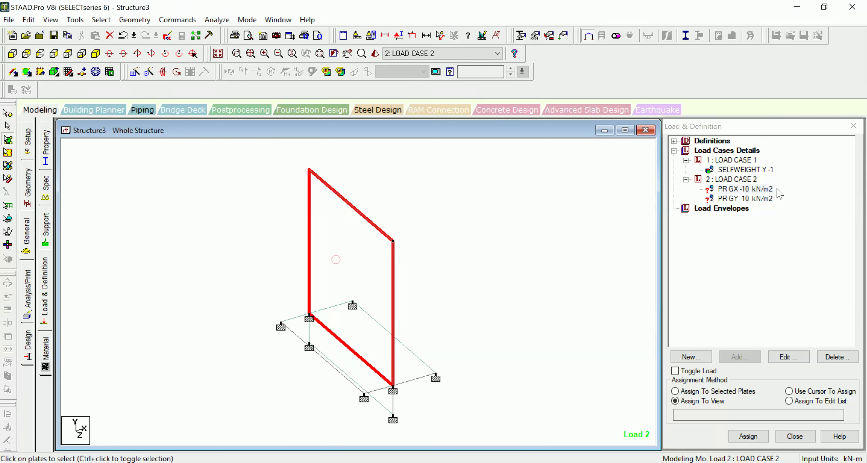
pyautogui.click(745, 437)
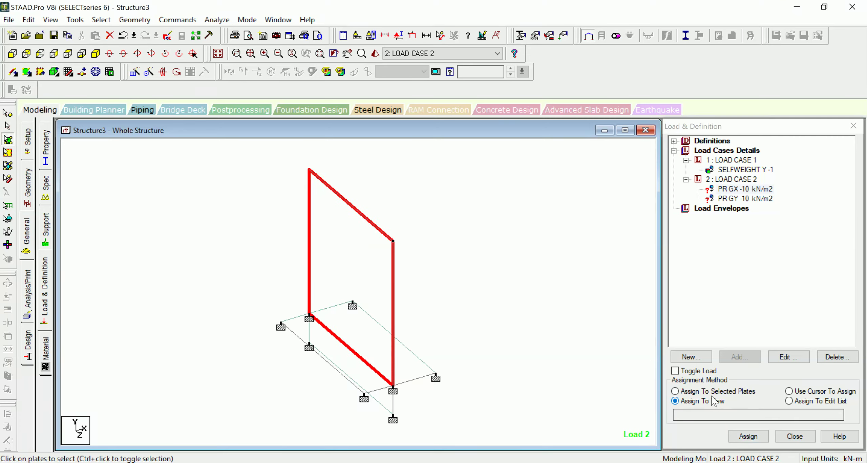
pyautogui.click(711, 392)
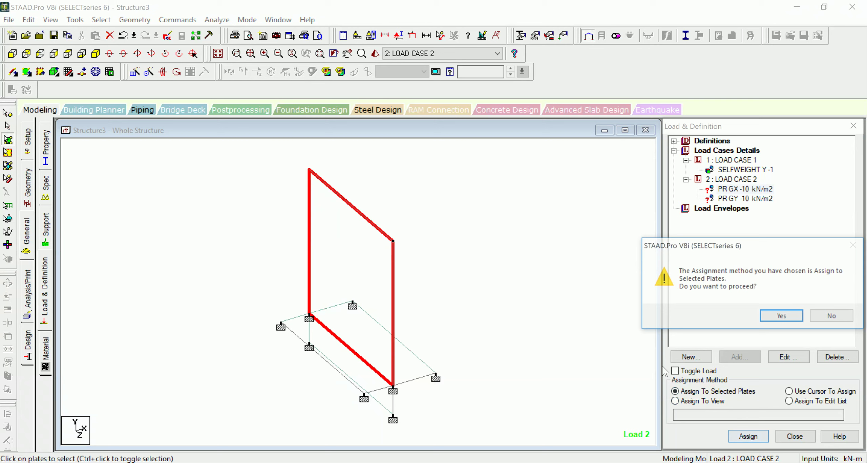
pyautogui.click(764, 318)
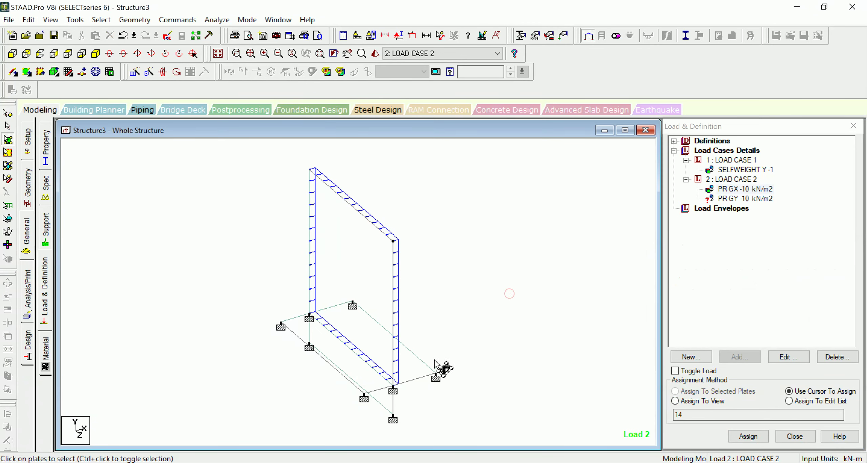
# - Assign the GY -10 kN/m2 pressure to the wider base slab plate on the wall's +X side, and end the assignment
pyautogui.click(738, 199)
pyautogui.click(411, 374)
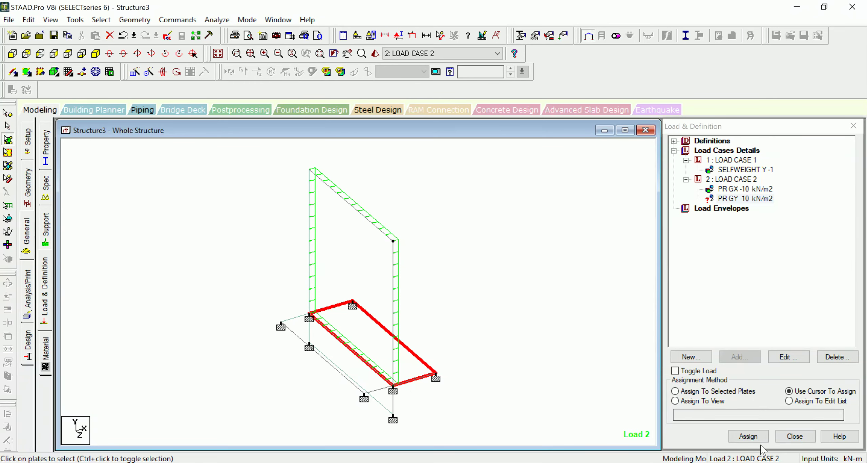
pyautogui.click(751, 438)
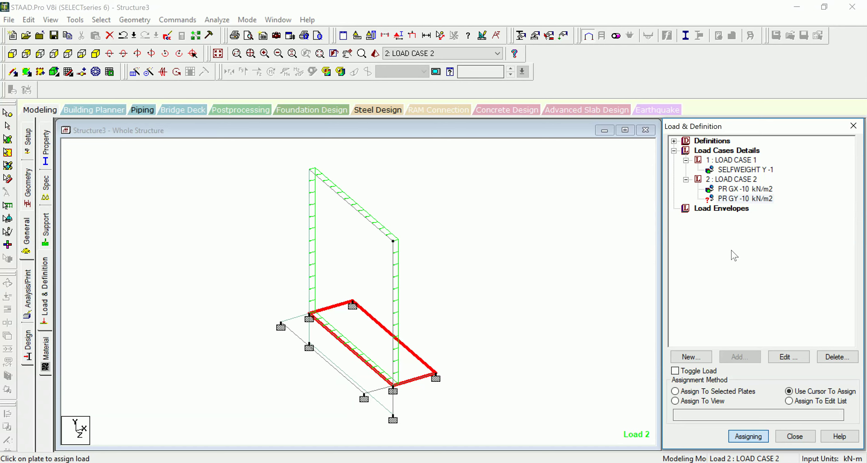
pyautogui.click(417, 370)
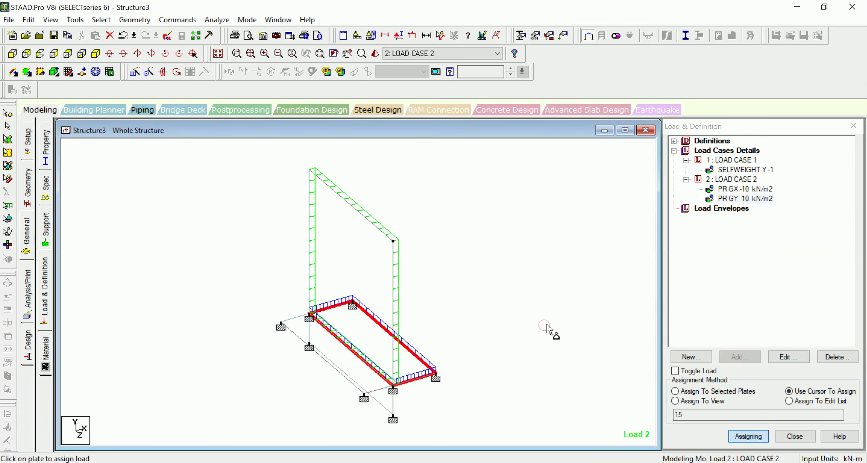
pyautogui.press('Escape')
pyautogui.click(546, 308)
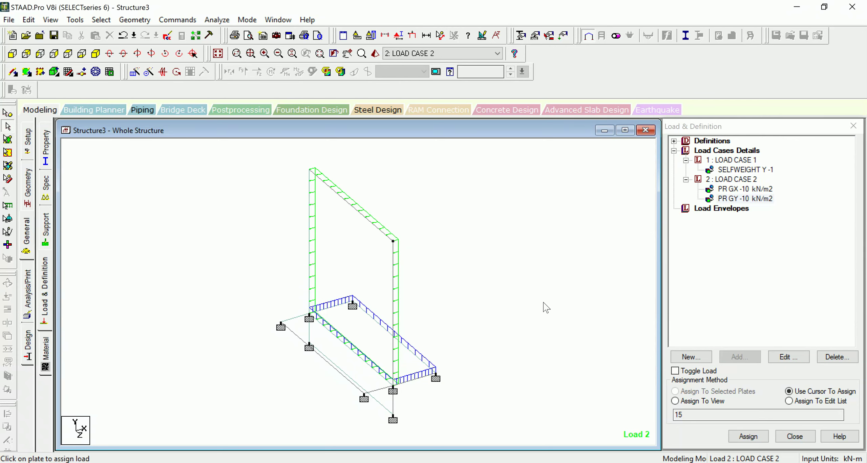
# - Select all the beam members in the whole structure and delete them, keeping the plates
pyautogui.click(559, 328)
pyautogui.scroll(-2, 541, 267)
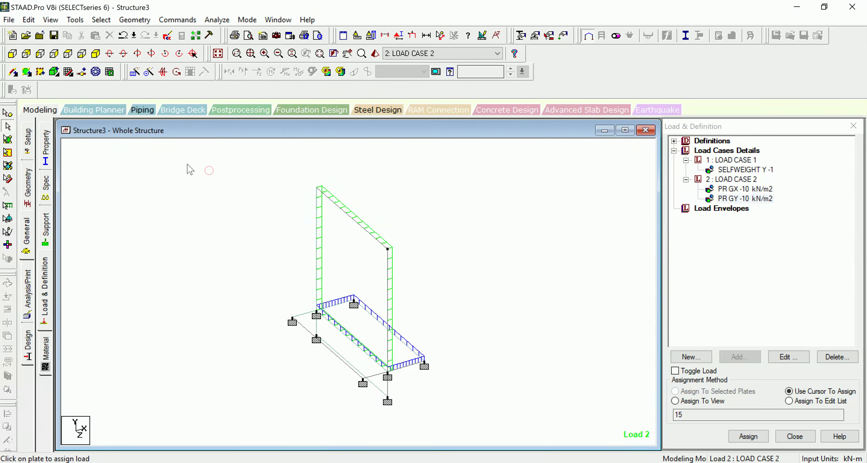
pyautogui.moveTo(187, 161); pyautogui.dragTo(450, 418)
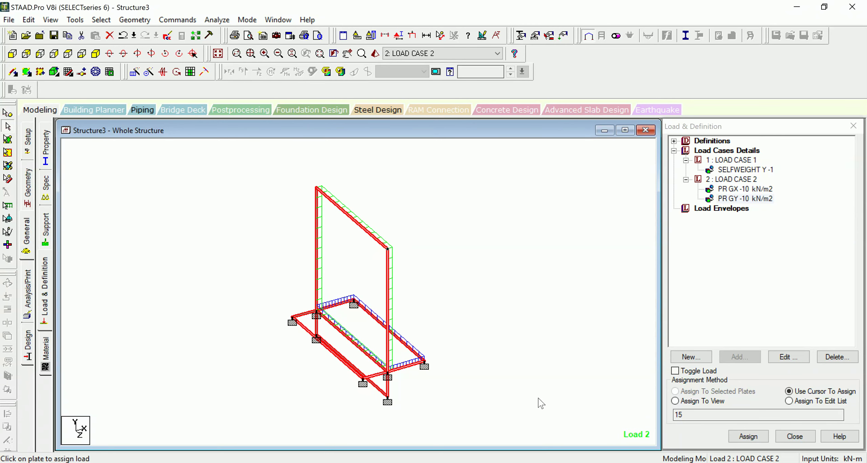
pyautogui.press('Delete')
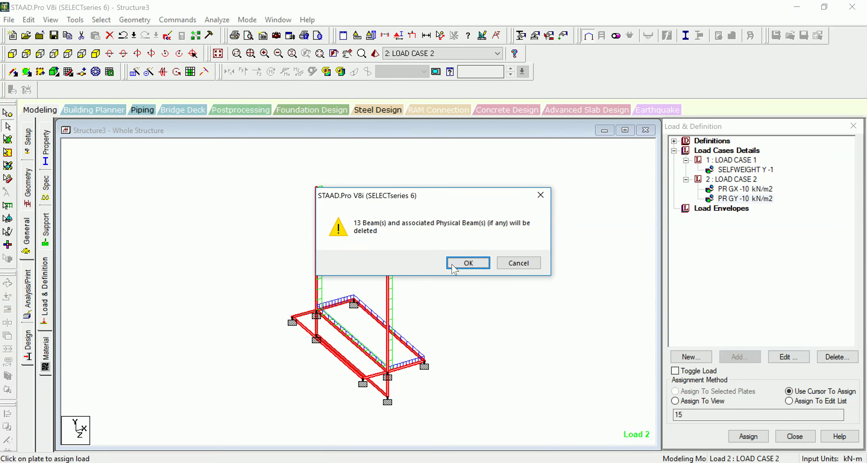
pyautogui.click(454, 266)
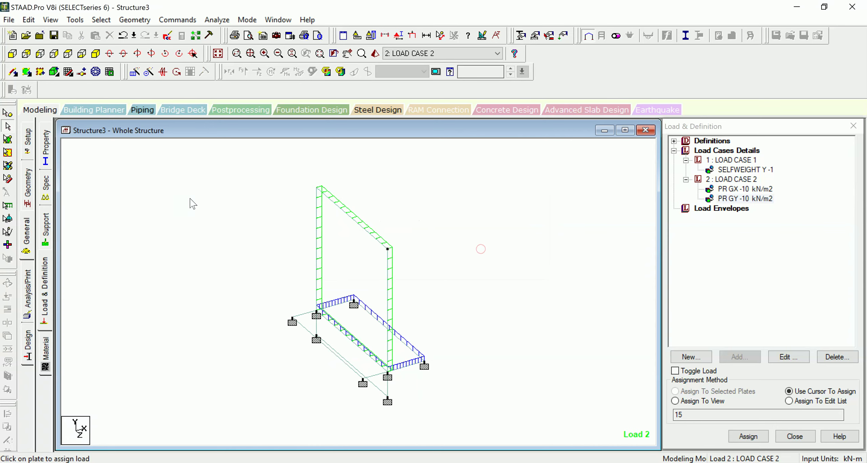
# - Add a Perform Analysis command with the All print option to the structure's analysis commands
pyautogui.click(27, 291)
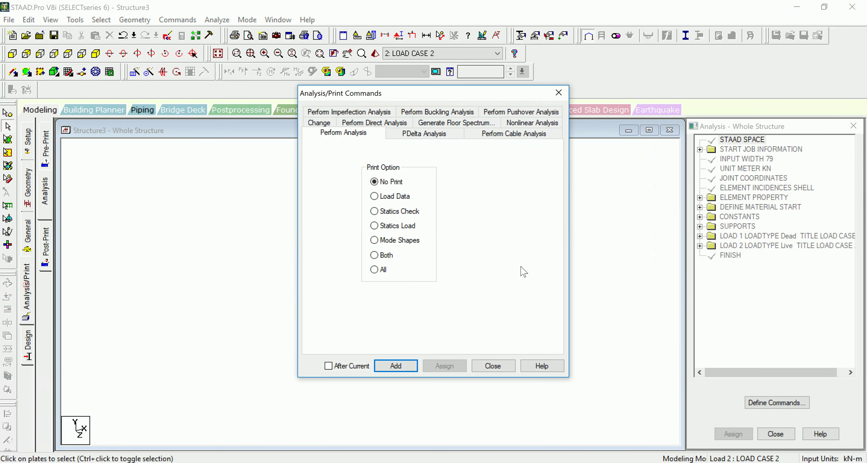
pyautogui.click(378, 270)
pyautogui.click(403, 366)
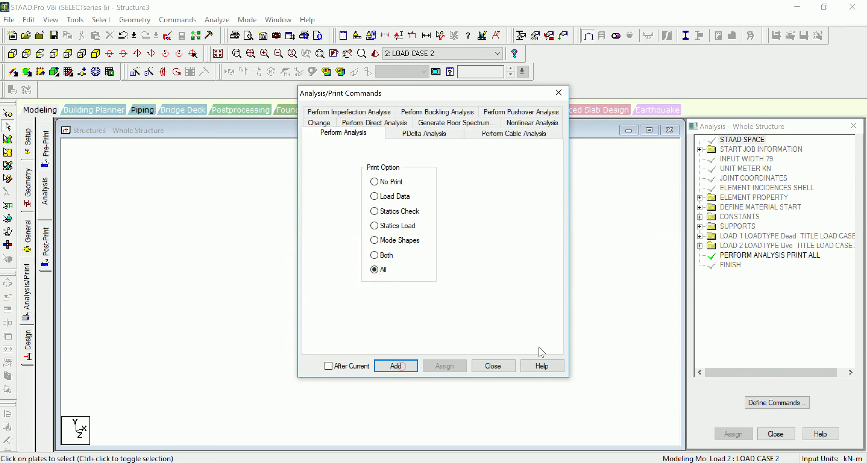
pyautogui.click(488, 368)
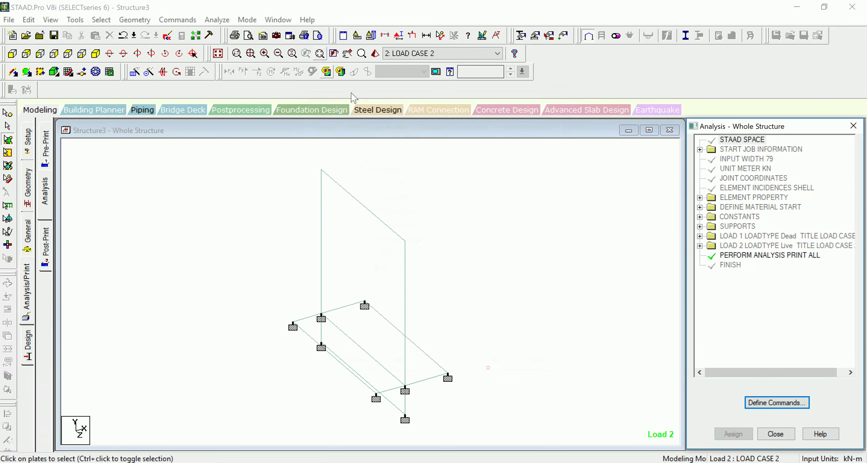
# - Save the modified structure, run the analysis, and close the analysis run while staying in modeling mode
pyautogui.click(217, 20)
pyautogui.click(234, 34)
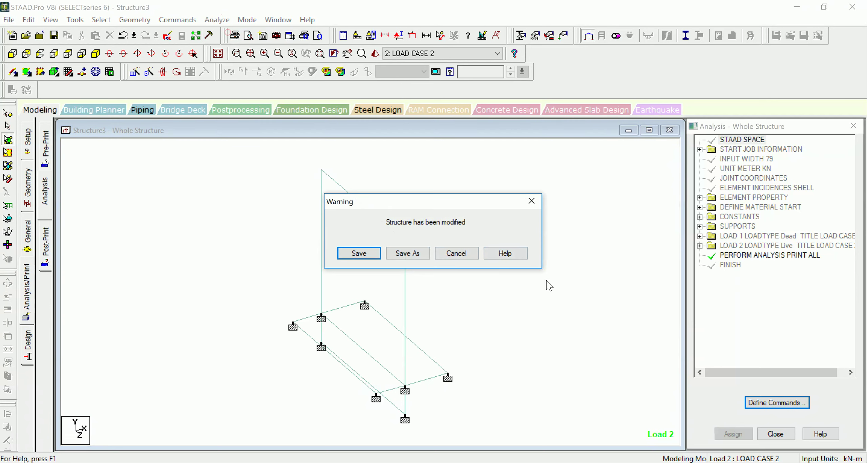
pyautogui.click(372, 253)
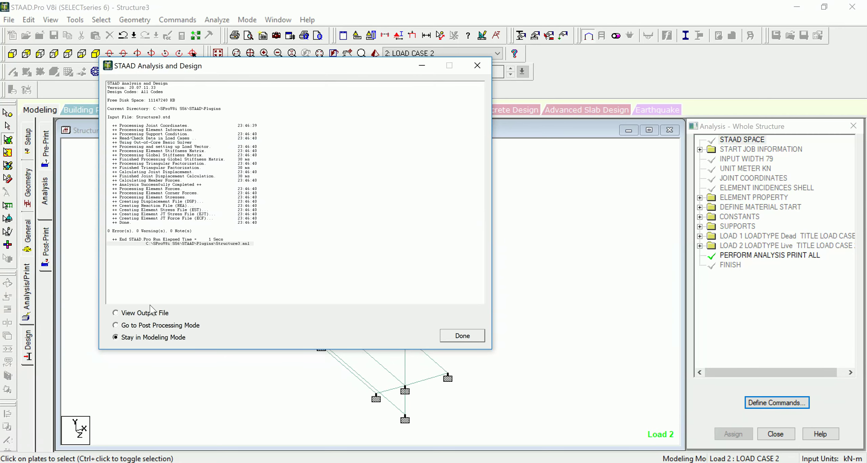
pyautogui.click(474, 336)
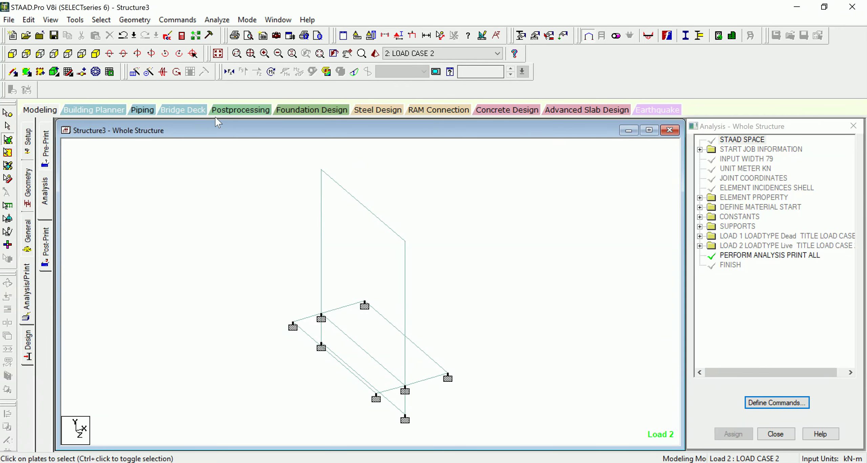
# - Switch to postprocessing and display the Max Absolute plate stress contour for load case 2 with normal fill
pyautogui.click(233, 110)
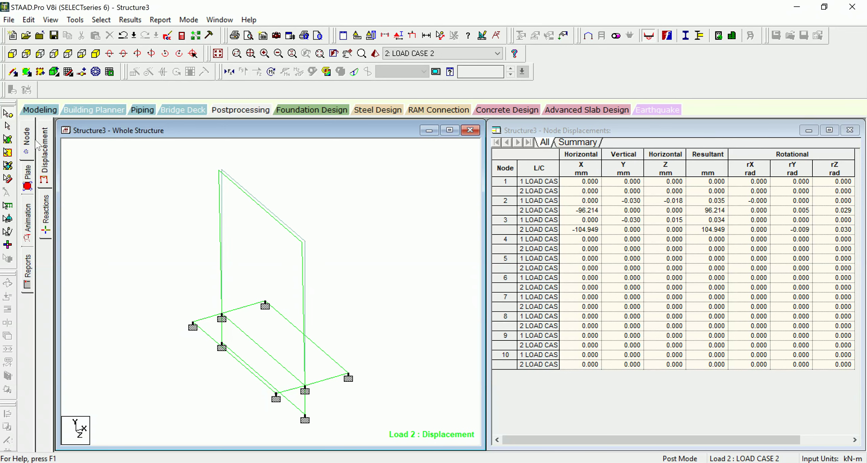
pyautogui.click(27, 177)
pyautogui.click(420, 117)
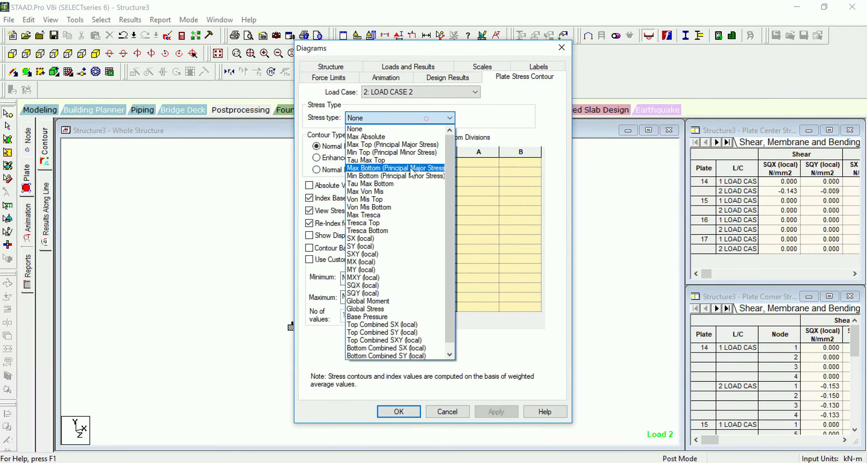
pyautogui.click(377, 138)
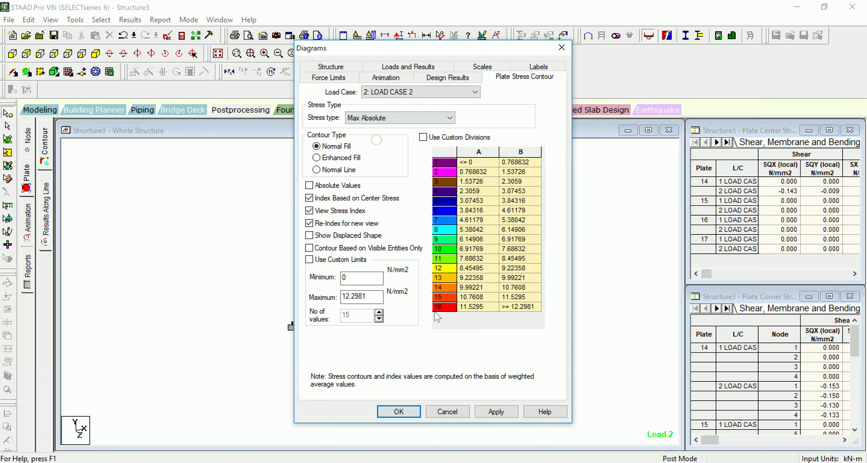
pyautogui.click(410, 411)
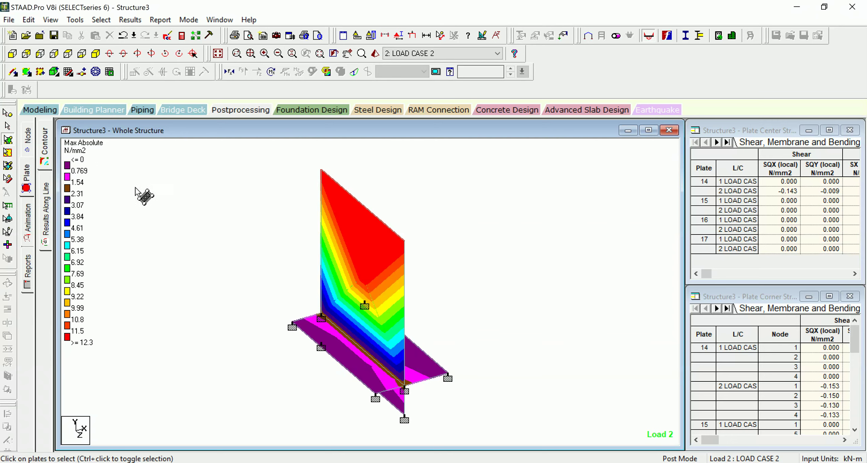
# - Open the report setup for the analysed structure
pyautogui.click(27, 269)
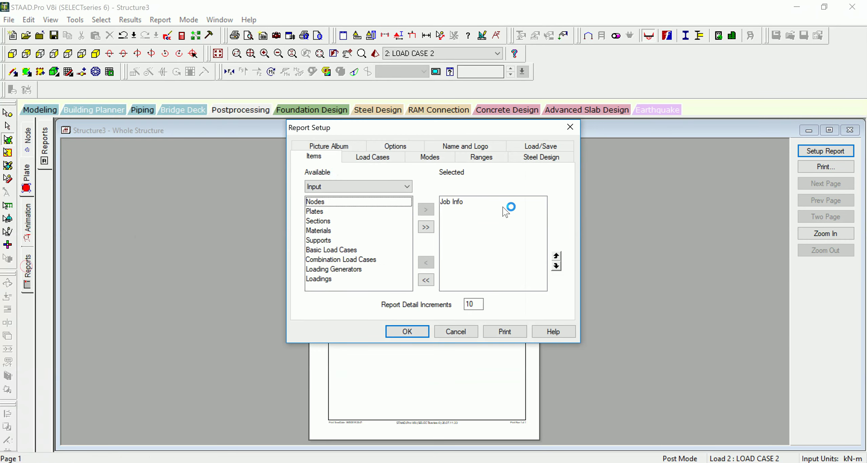